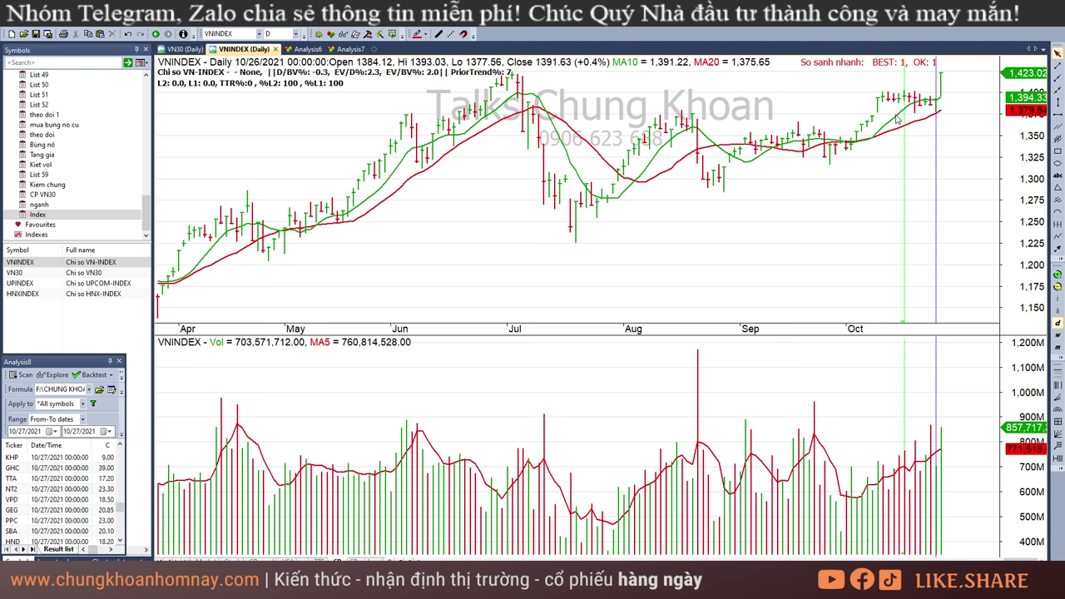
- Inspect the VNINDEX daily chart at the 10/18/2021 comparison bar and at the latest 10/27/2021 bar
click(908, 107)
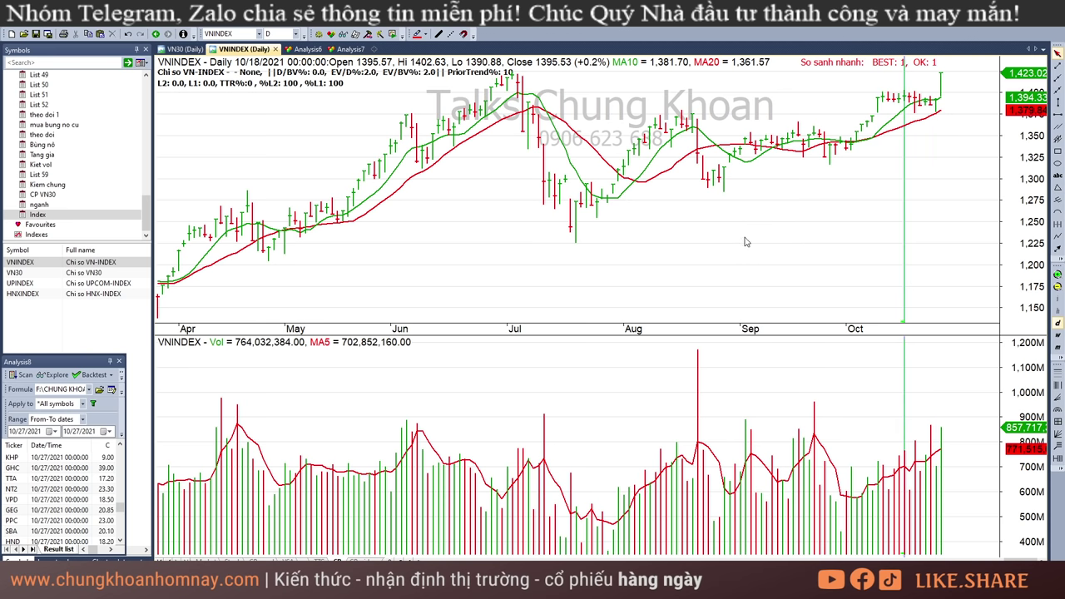
mouse_move(745, 241)
click(968, 108)
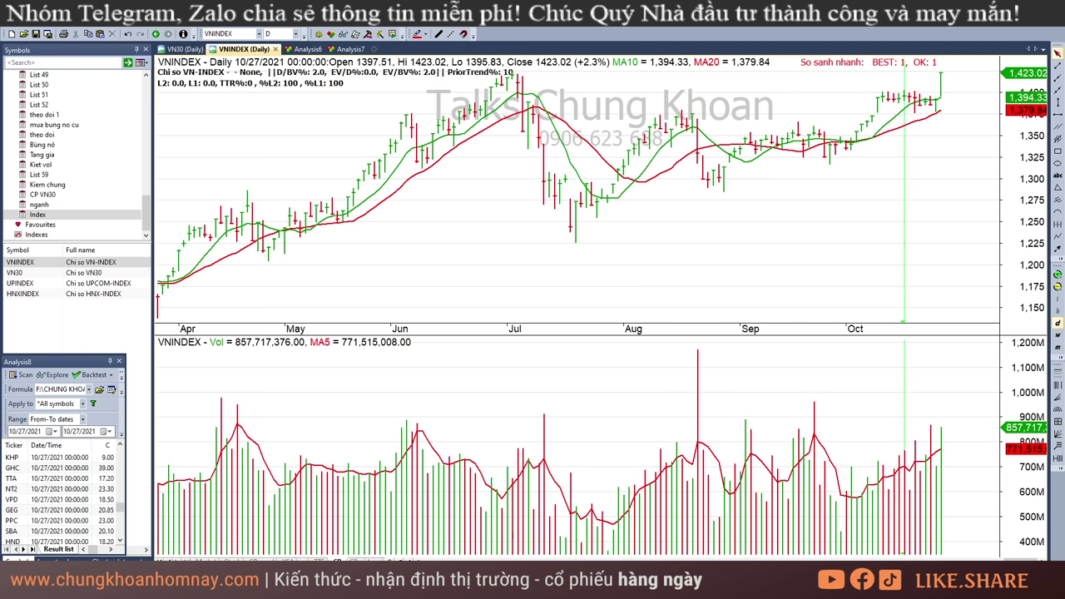
- Switch to the Excel sector table and highlight the tickers Cac dich vu ho tro kinh doanh and Xay dung xay lap in yellow
click(243, 543)
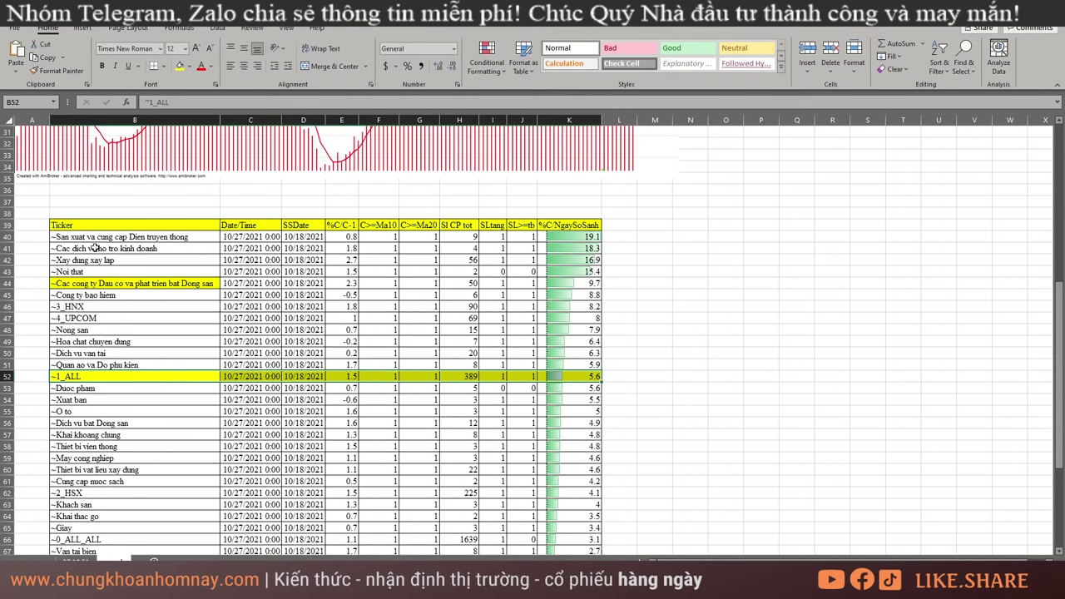
click(139, 237)
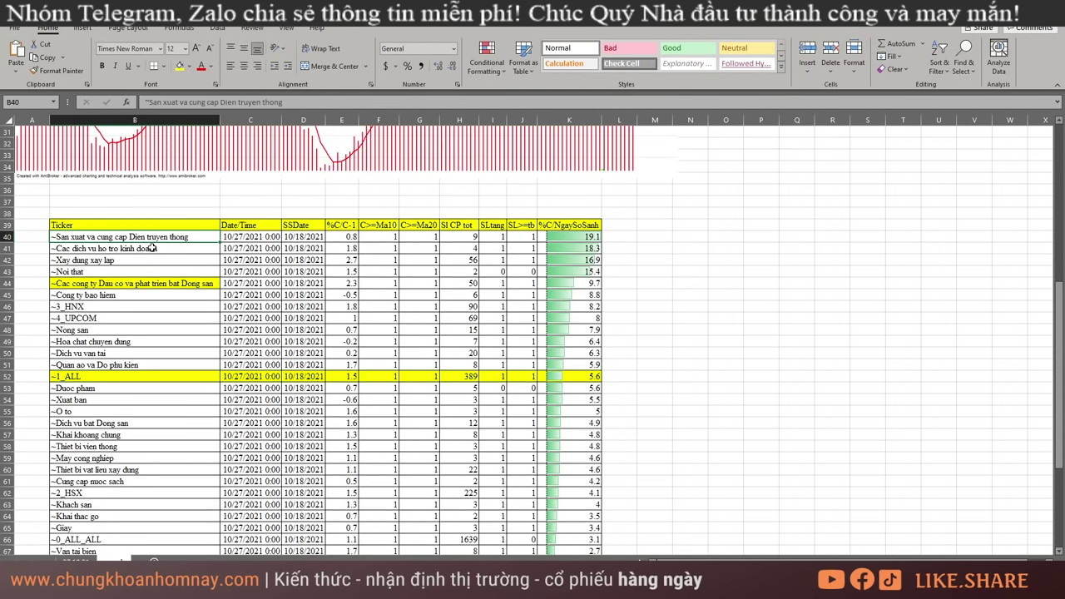
click(169, 253)
click(111, 259)
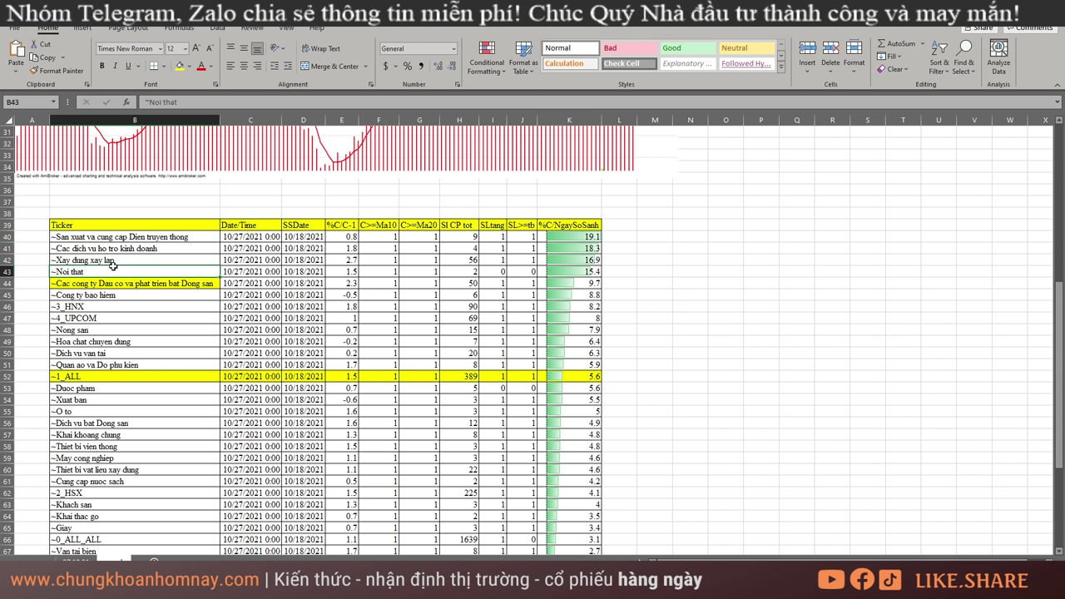
drag(110, 256, 108, 248)
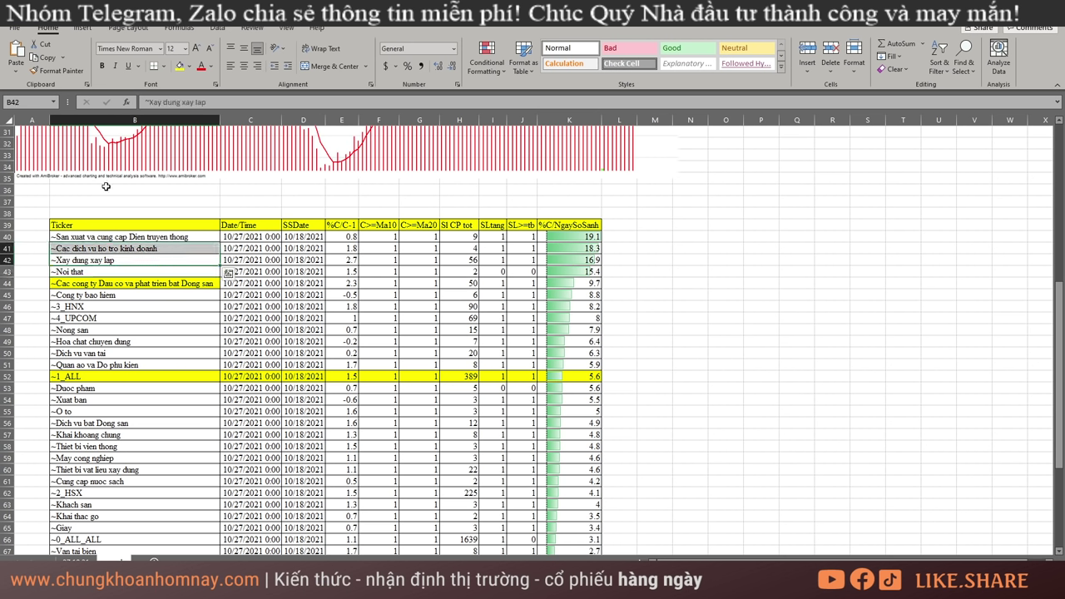
click(178, 66)
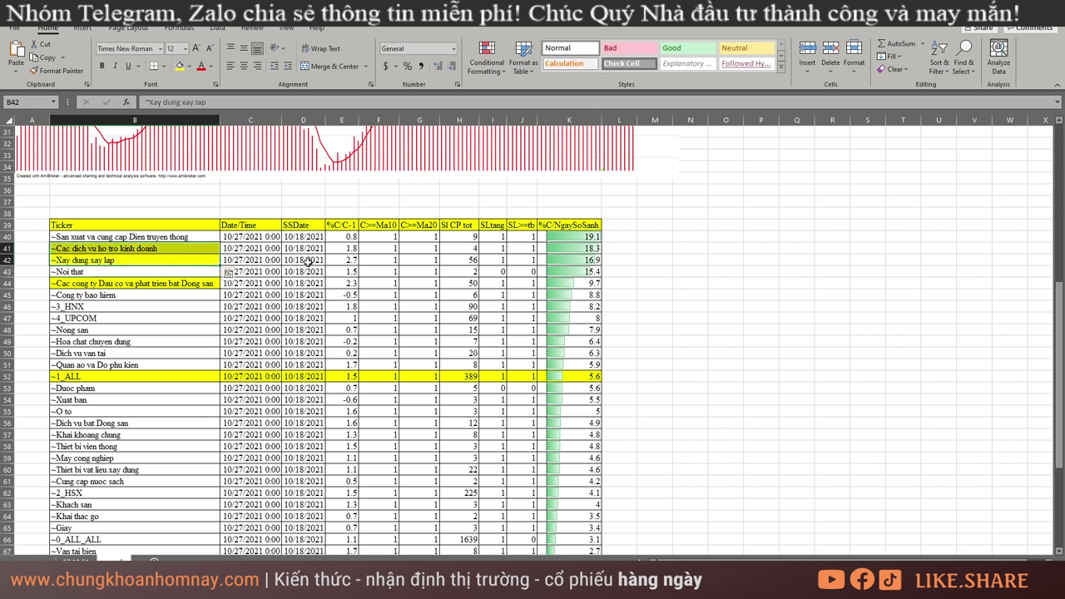
- Highlight the four sector tickers from Nong san through Quan ao va Do phu kien in yellow
click(153, 282)
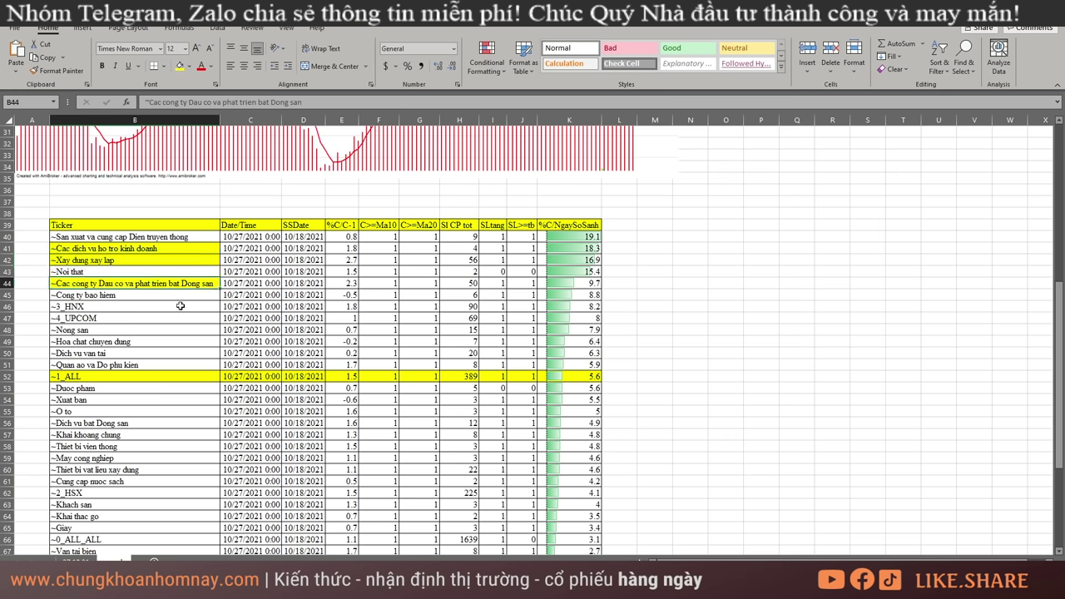
drag(111, 333, 141, 363)
click(178, 66)
- Look over the 1_ALL row and the sectors below it, and highlight the Ngan hang ticker in yellow
scroll(165, 367, down, 4)
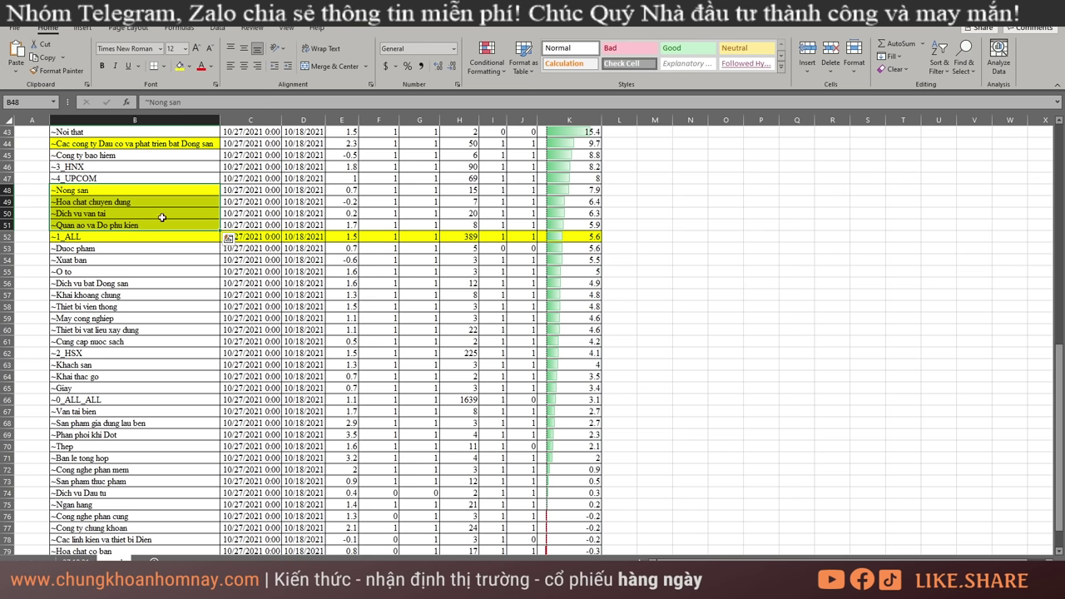
drag(129, 236, 553, 236)
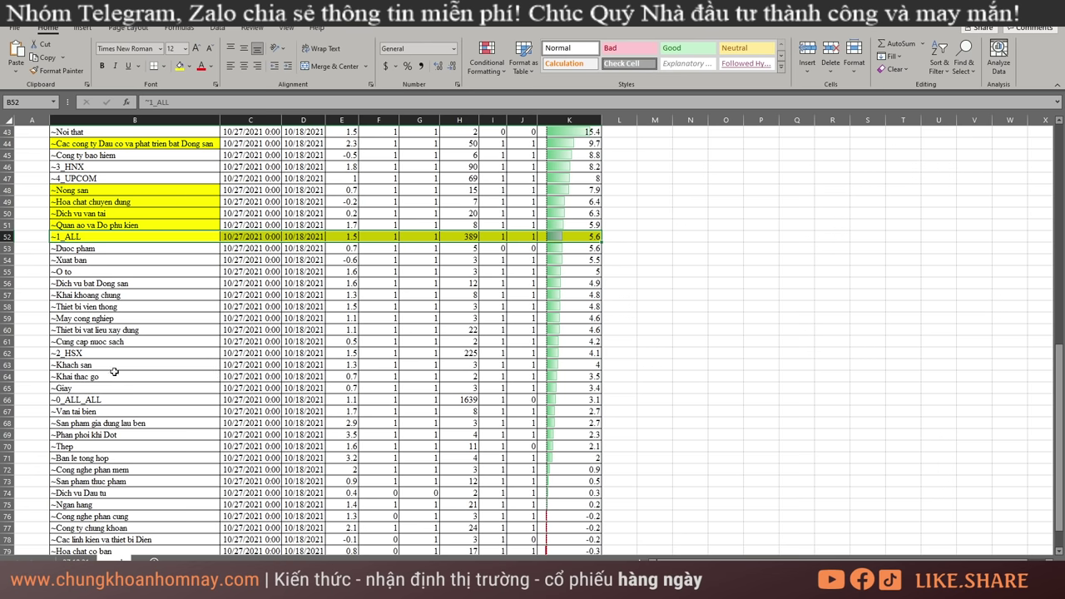
drag(114, 368, 114, 378)
scroll(100, 358, down, 3)
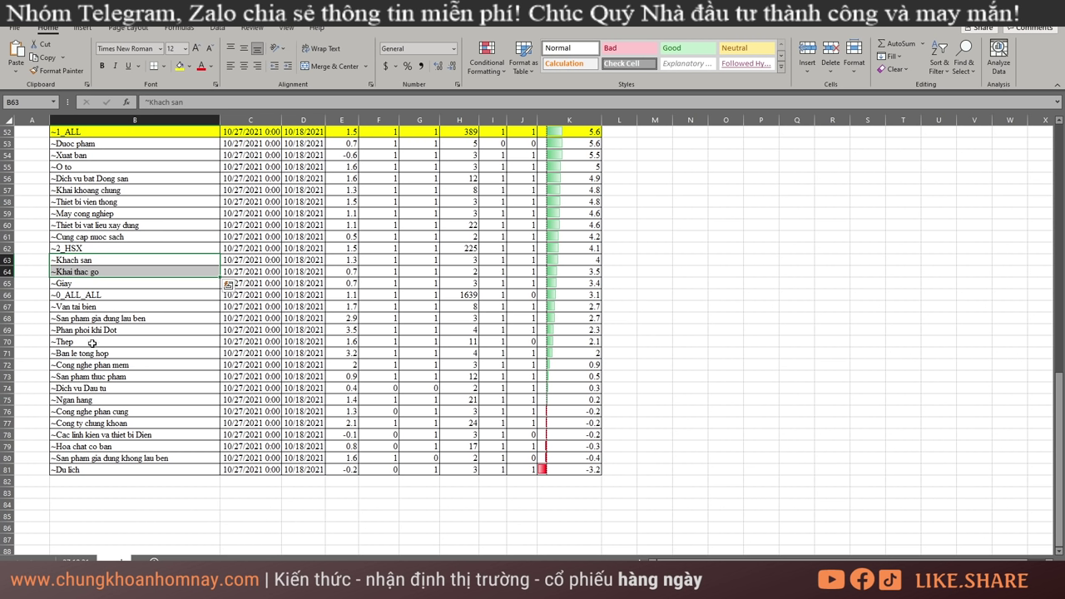
click(93, 342)
click(112, 401)
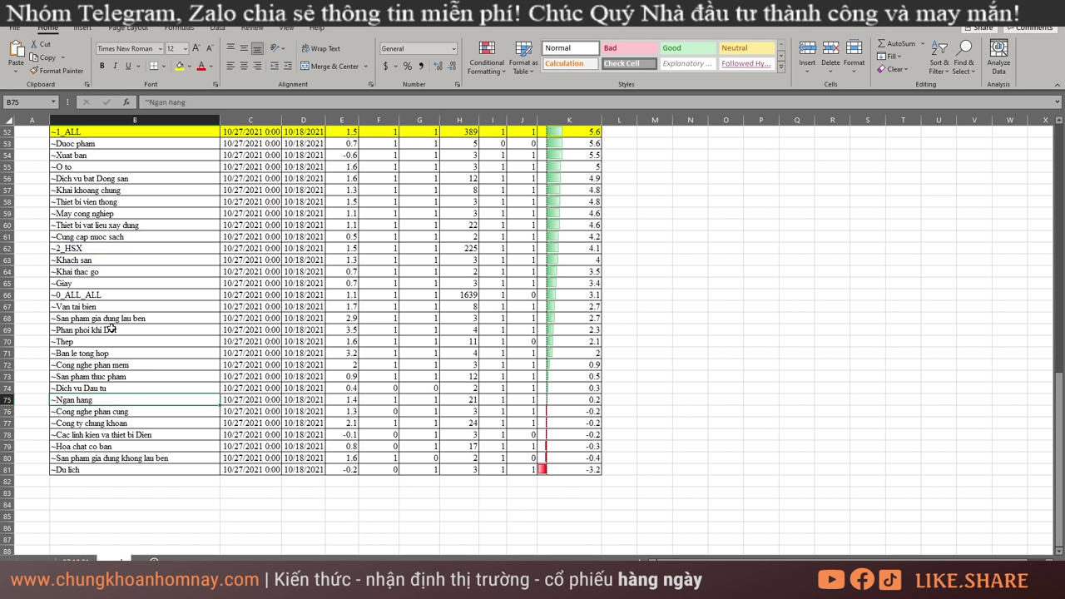
click(180, 66)
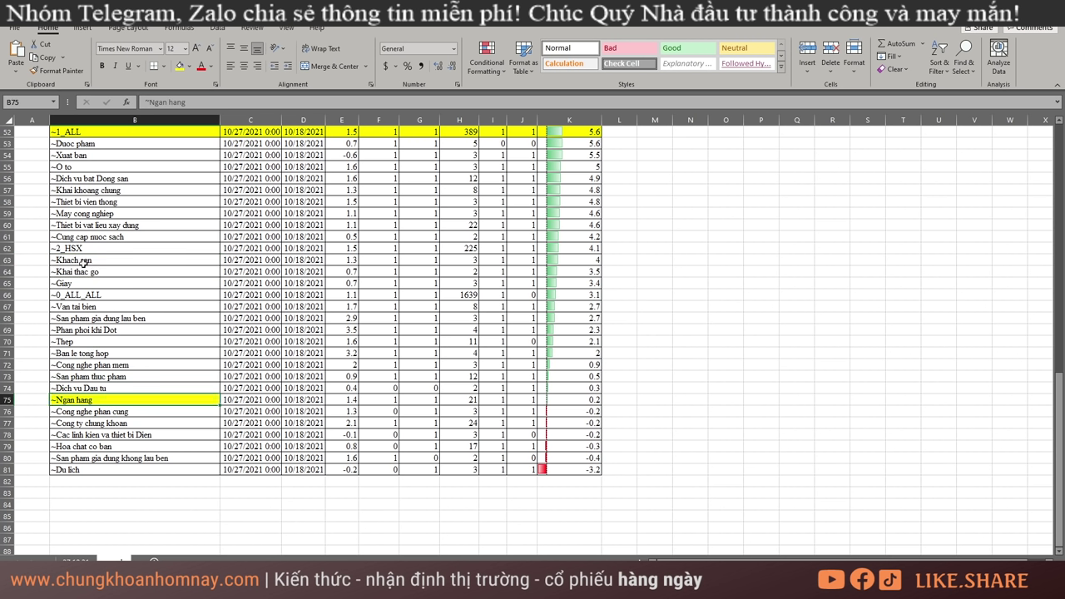
- Highlight the sector tickers Phan phoi khi Dot, Thep and Hoa chat co ban in yellow
drag(95, 342, 95, 330)
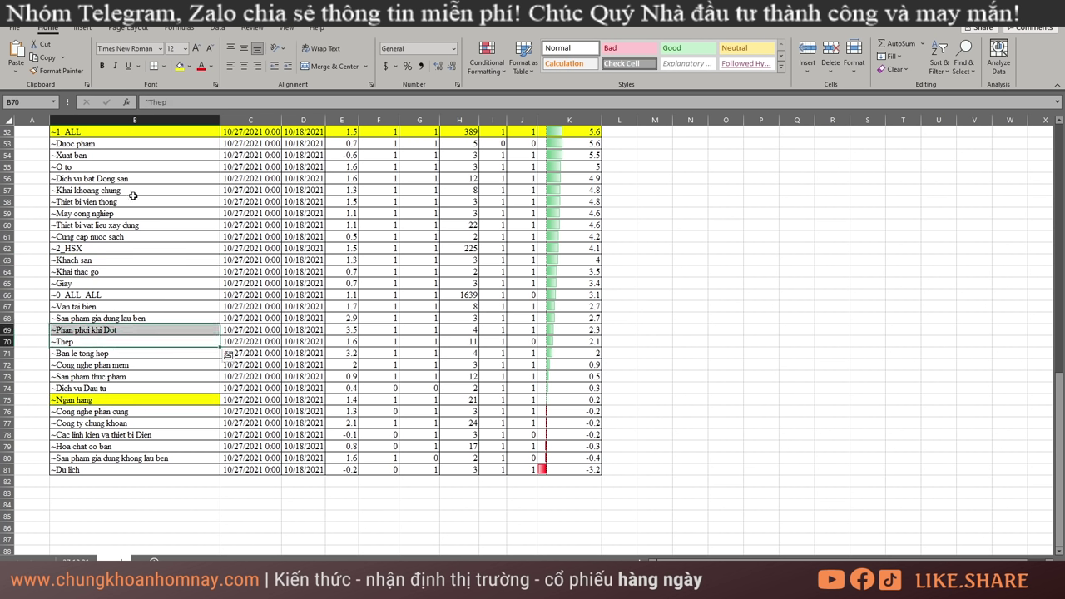
click(180, 66)
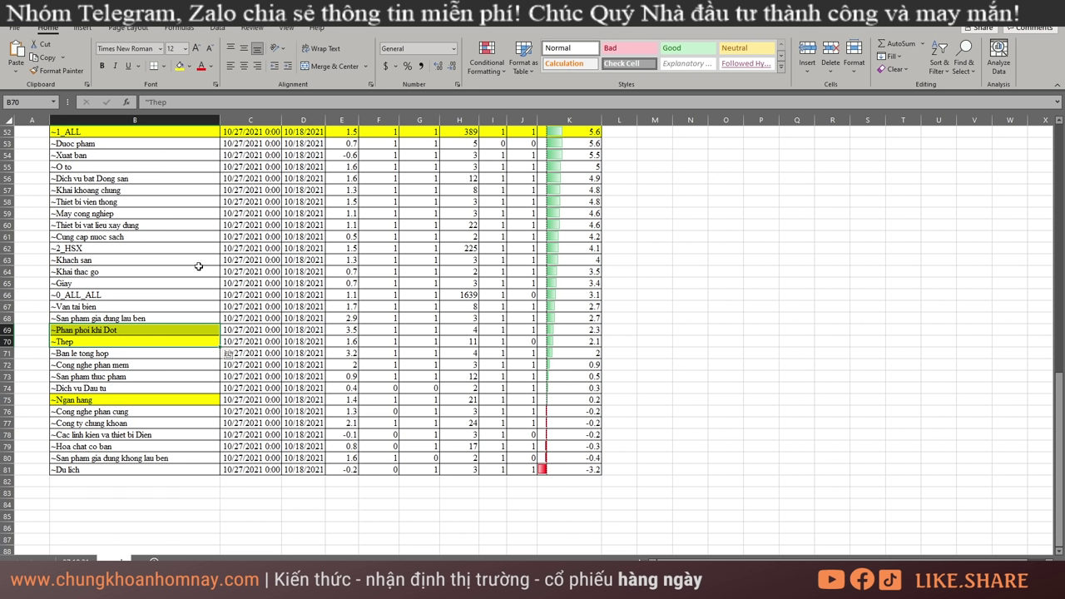
click(97, 447)
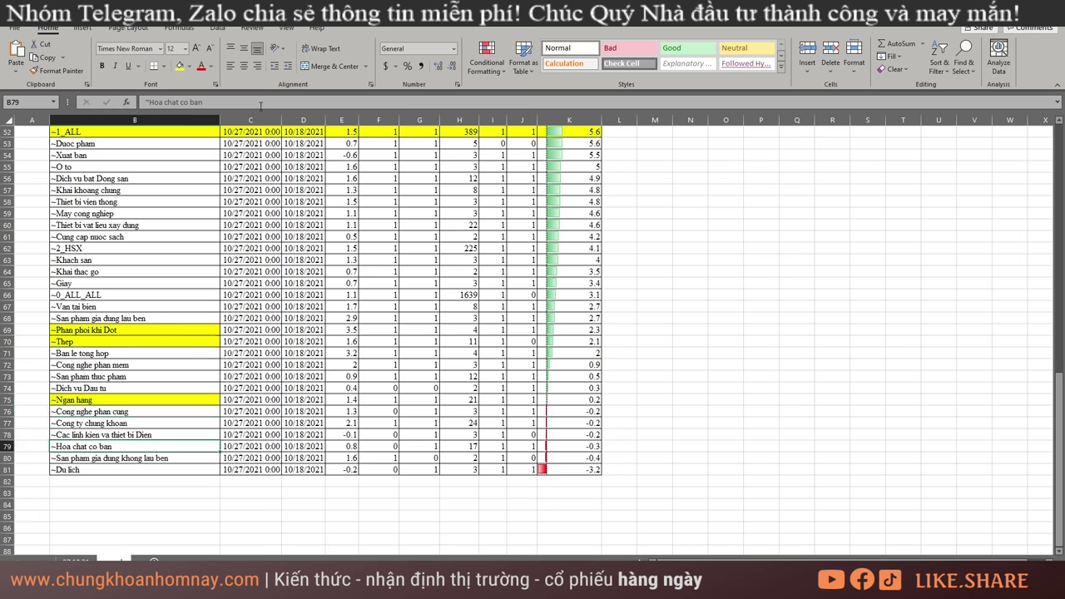
click(181, 70)
- Review the sector table rows above and below the 1_ALL row, from Cac dich vu ho tro kinh doanh down to Thep
scroll(187, 348, up, 10)
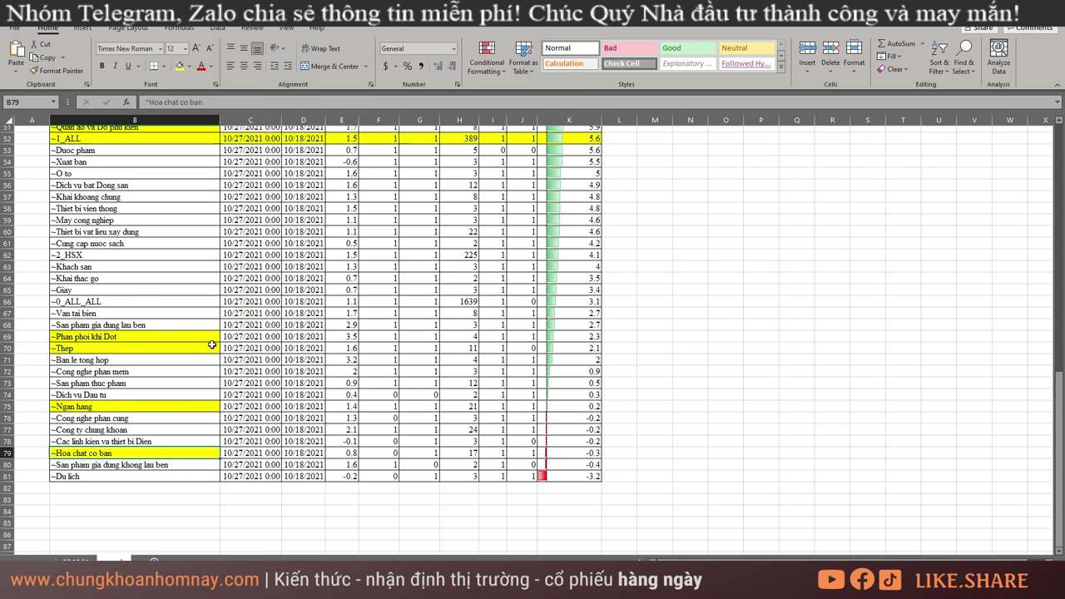
drag(102, 357, 525, 447)
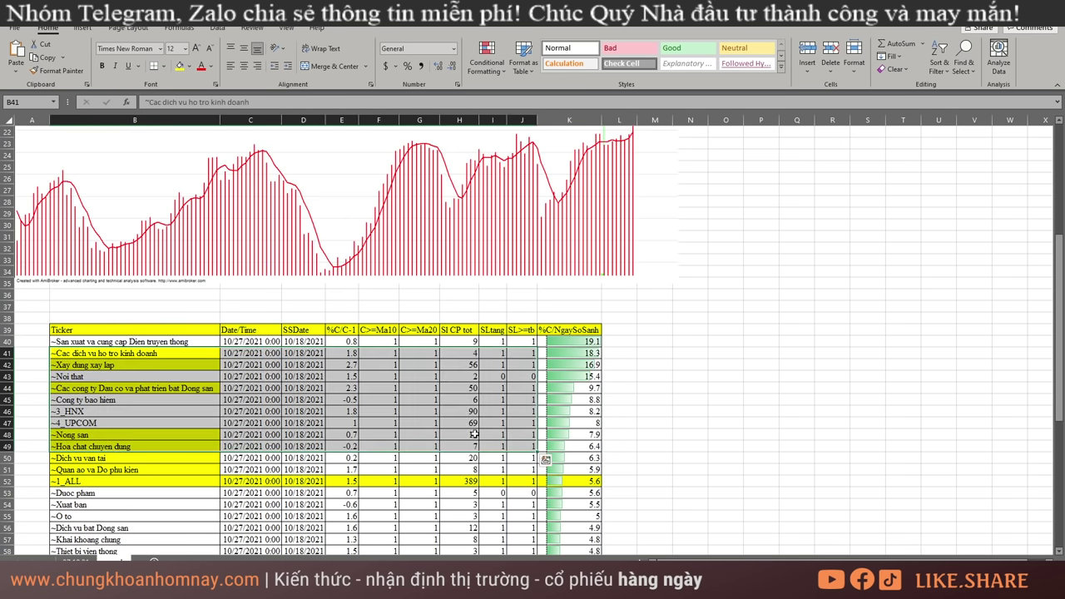
scroll(351, 400, down, 5)
drag(117, 348, 504, 514)
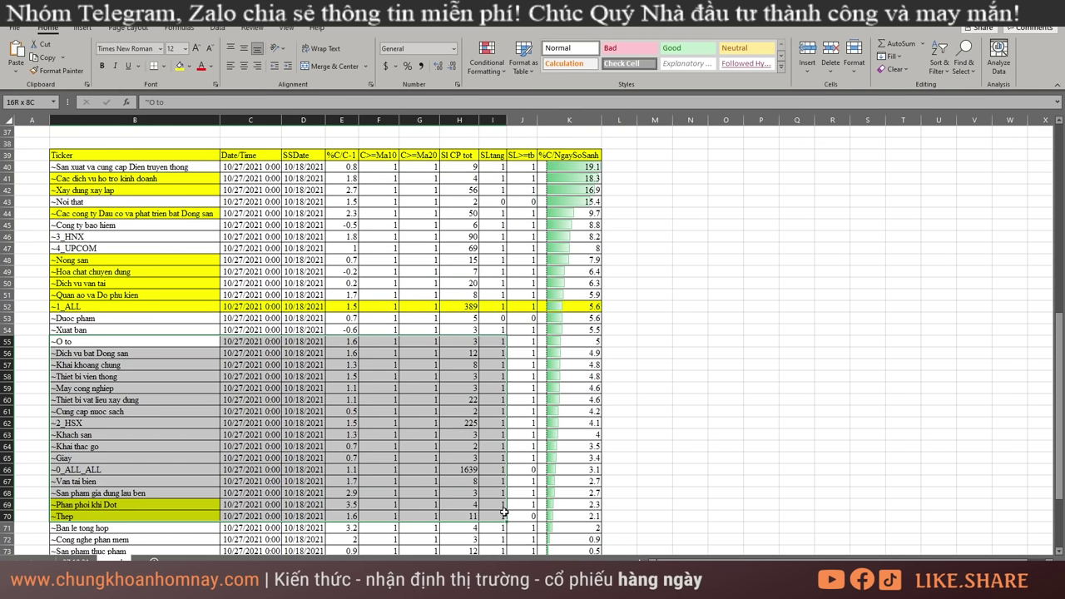
scroll(537, 479, down, 4)
scroll(511, 439, up, 9)
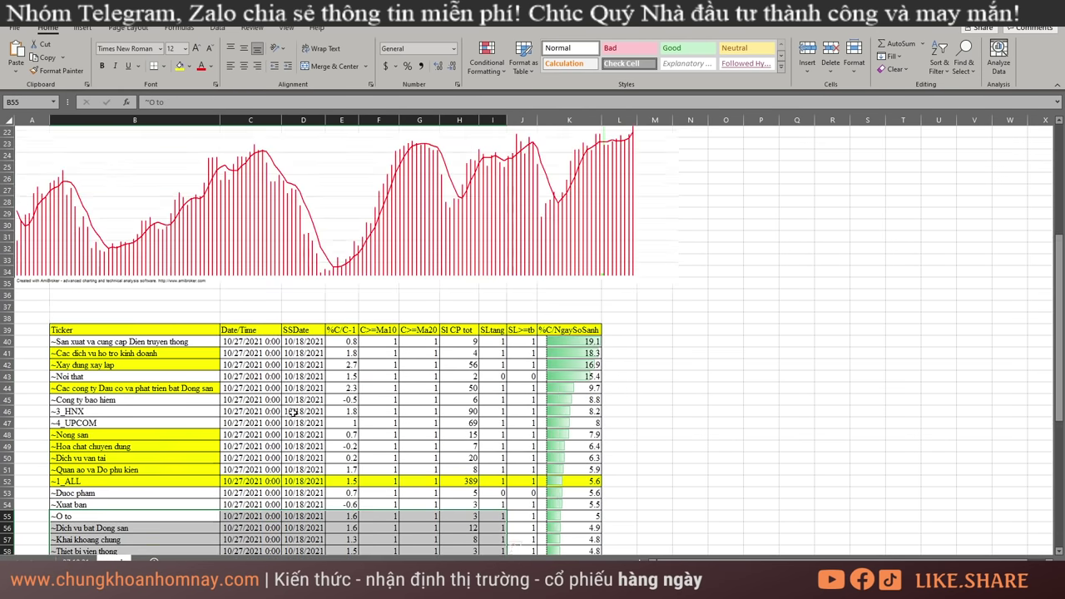
- Switch to the daily stock sheet and look over its columns from Giá đóng cửa to the second Bùng nổ vượt nền
key(ctrl+Page_Up)
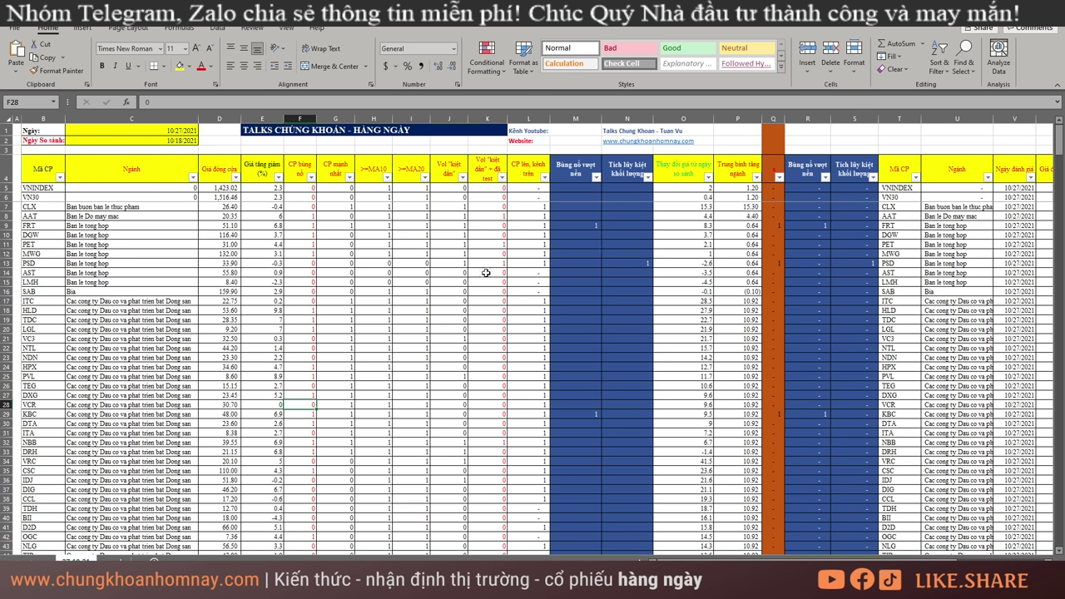
click(405, 245)
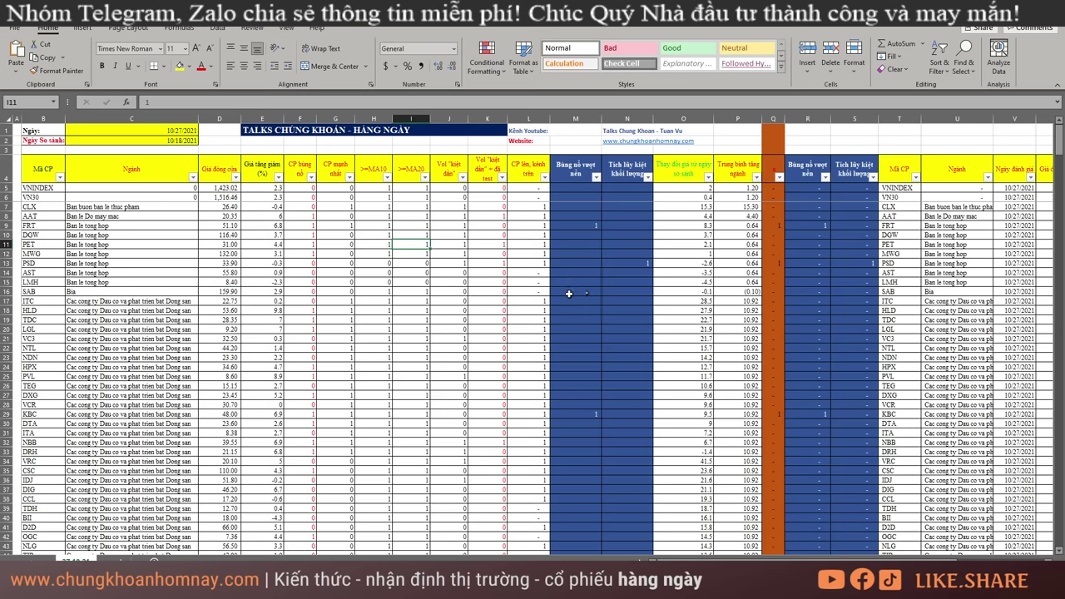
drag(211, 176, 808, 416)
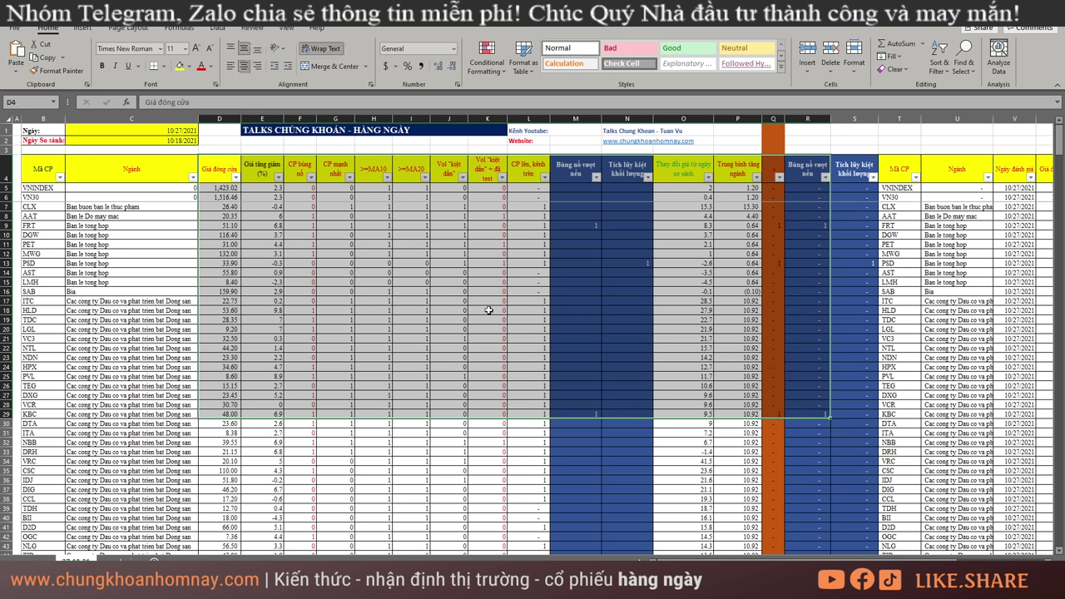
click(510, 339)
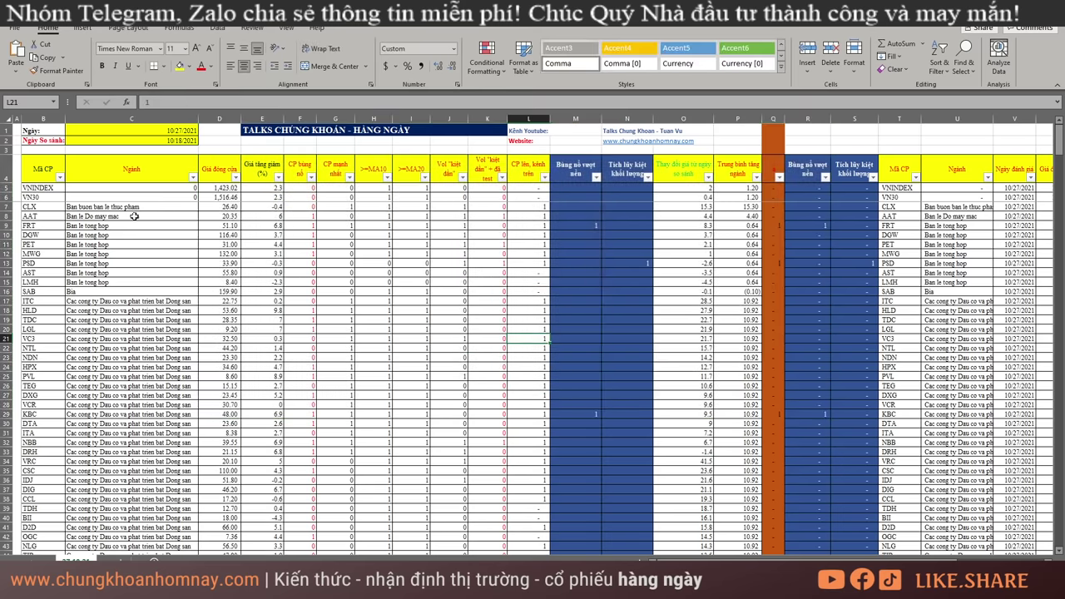
- Examine the stock columns for price change, CP bùng nổ, CP mạnh nhất, MA10 and MA20, Vol "kiệt dần", the two blue pattern columns and sector average gain
drag(256, 162, 325, 315)
drag(302, 173, 327, 337)
drag(341, 171, 413, 356)
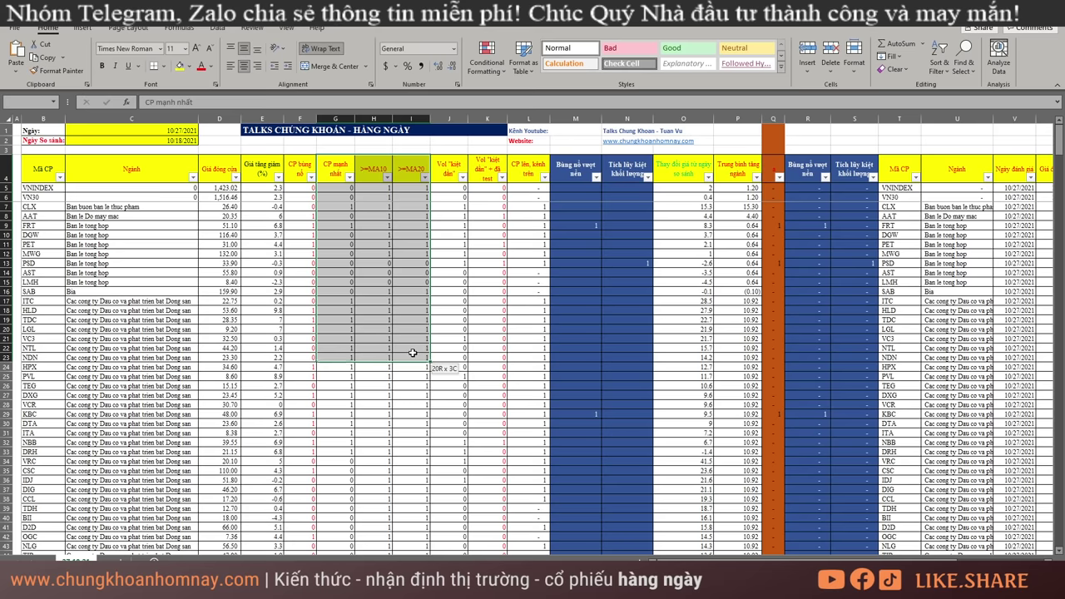
drag(443, 172, 451, 337)
drag(577, 172, 611, 348)
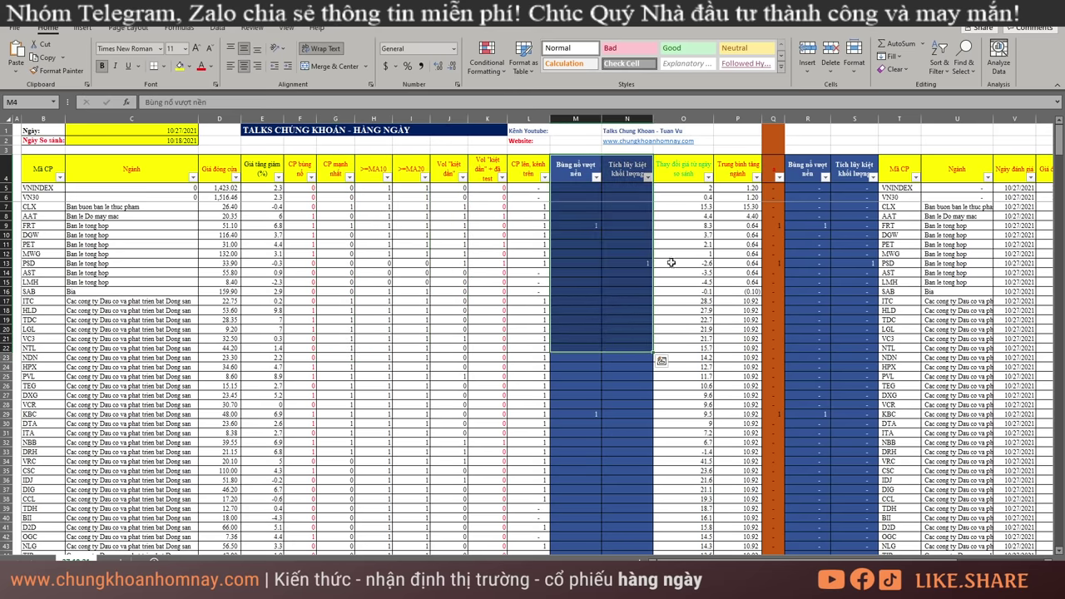
drag(742, 173, 748, 371)
drag(730, 174, 727, 339)
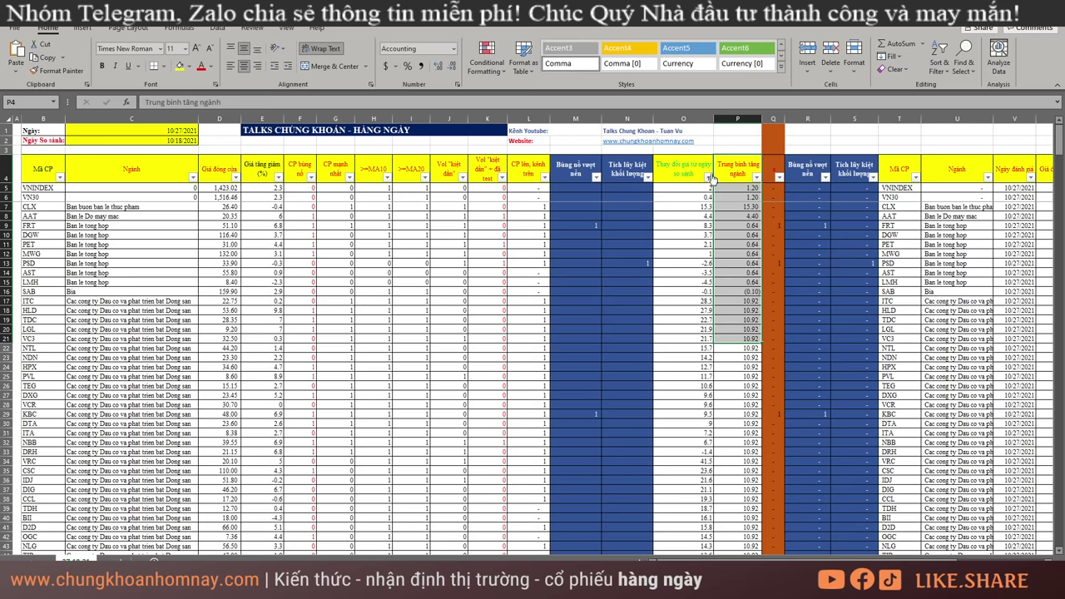
- Compare the report and comparison dates with the columns for price change since the comparison date and average sector gain
click(166, 132)
drag(737, 186, 733, 376)
drag(696, 198, 689, 319)
click(193, 131)
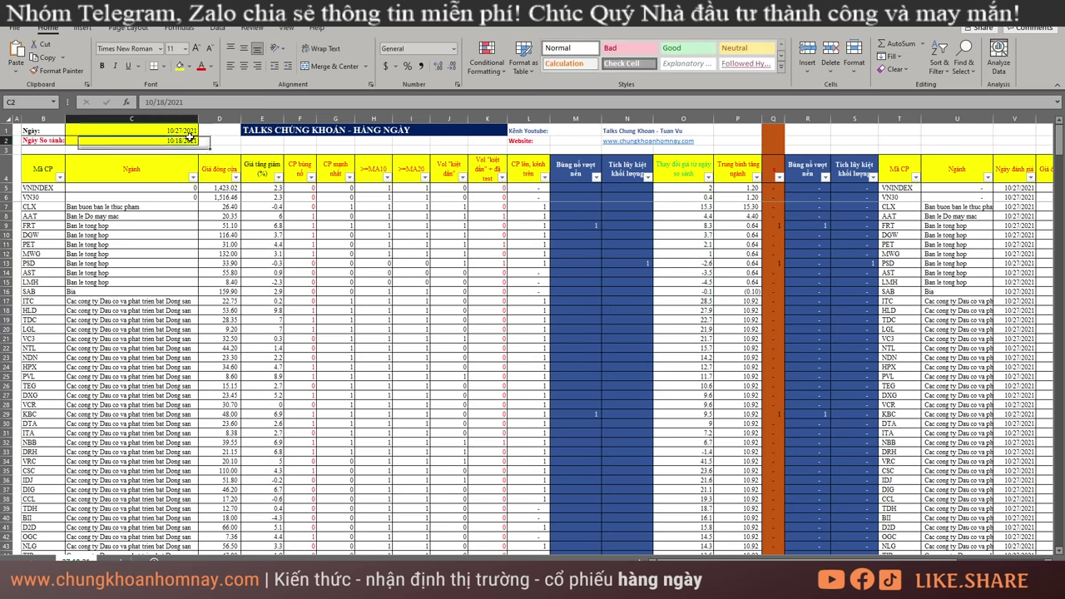
drag(734, 179, 738, 343)
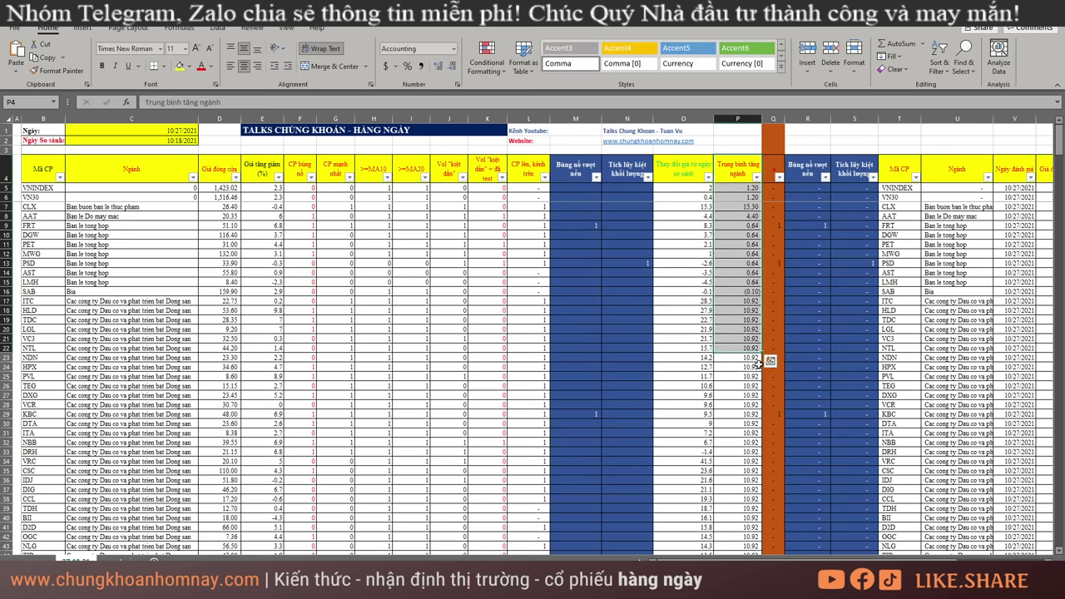
scroll(620, 337, down, 9)
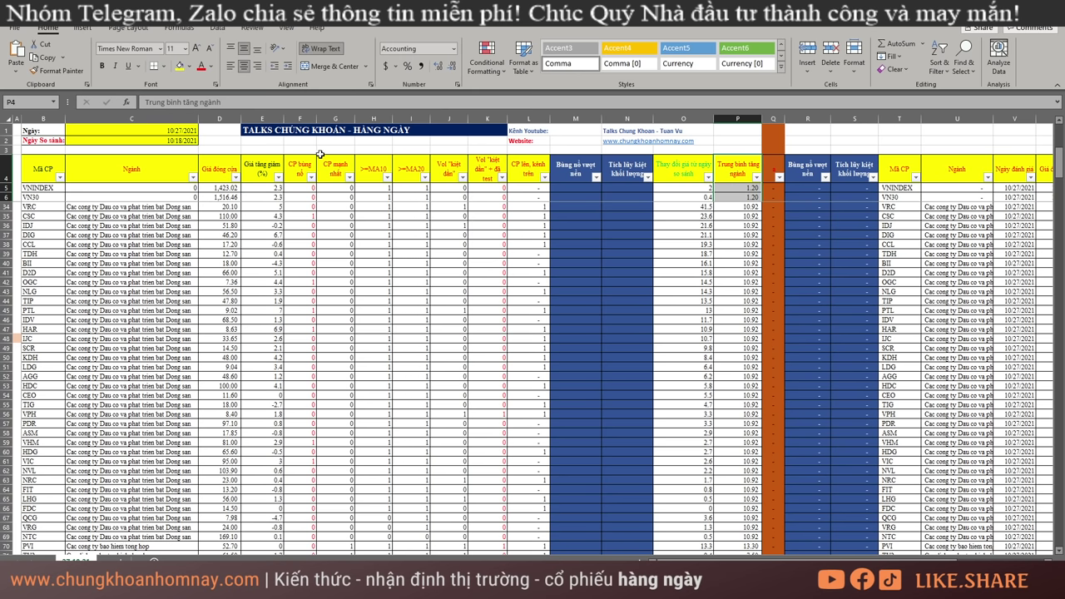
- Filter the CP bùng nổ column to show only stocks with the value 1
click(300, 263)
click(311, 177)
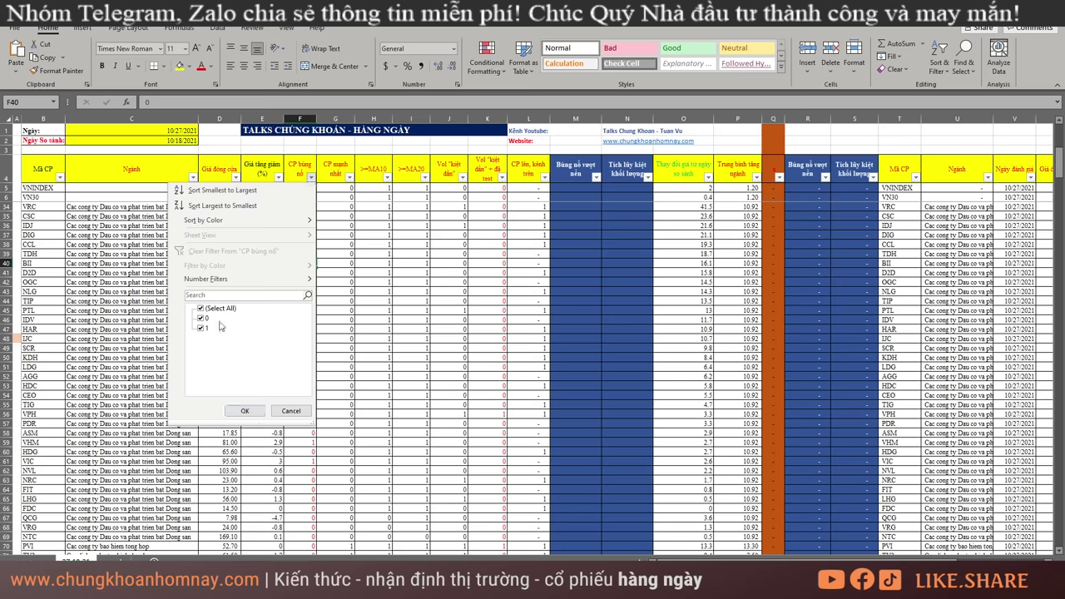
click(201, 309)
click(200, 328)
click(245, 410)
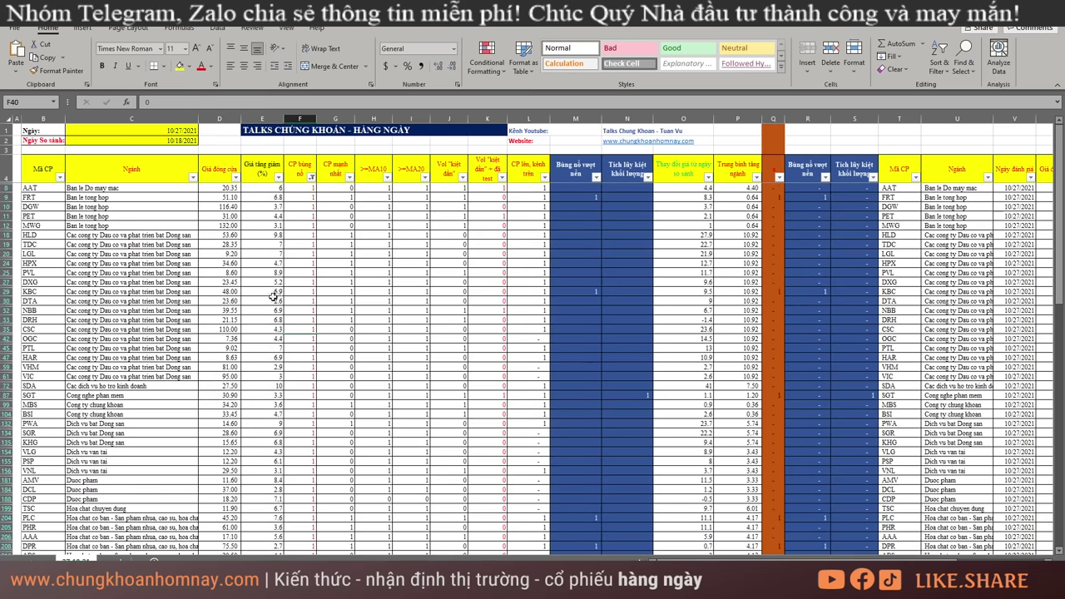
- Examine the Ngành column of the filtered breakout stocks, from real estate and chemicals through oil equipment and building materials to Xay dung, xay lap
drag(101, 196, 171, 476)
scroll(170, 477, down, 5)
drag(141, 360, 157, 462)
scroll(157, 462, down, 6)
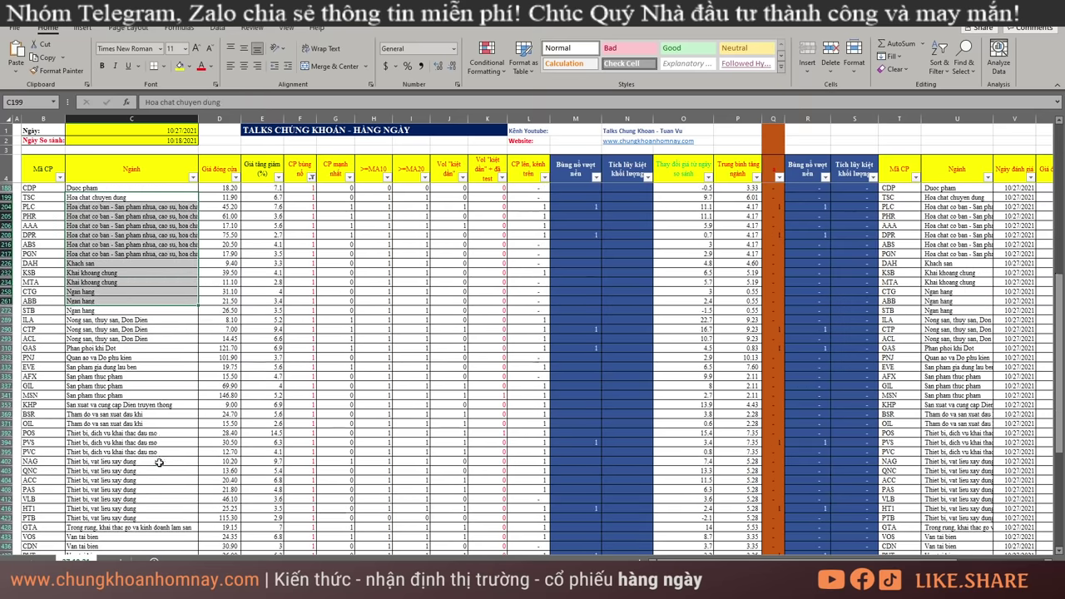
drag(154, 423, 160, 520)
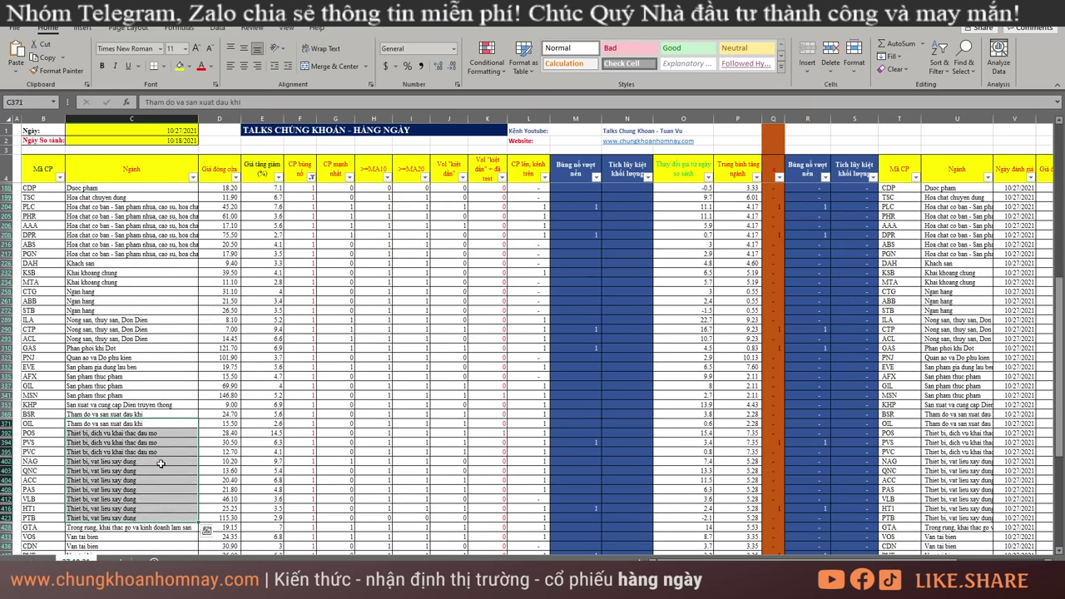
drag(151, 417, 158, 434)
scroll(162, 438, down, 4)
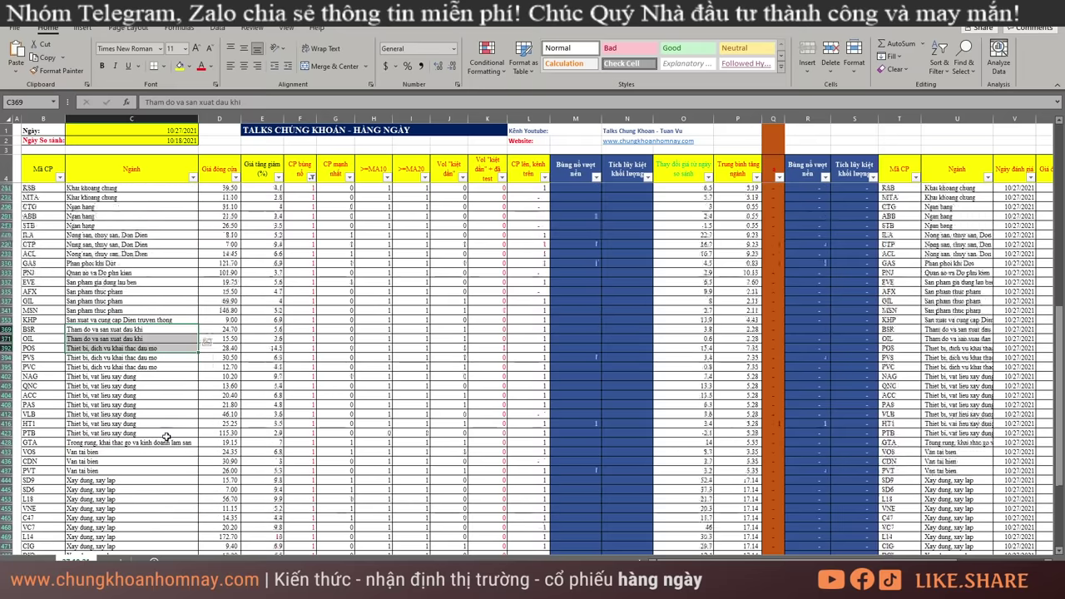
scroll(180, 435, down, 2)
drag(143, 394, 165, 506)
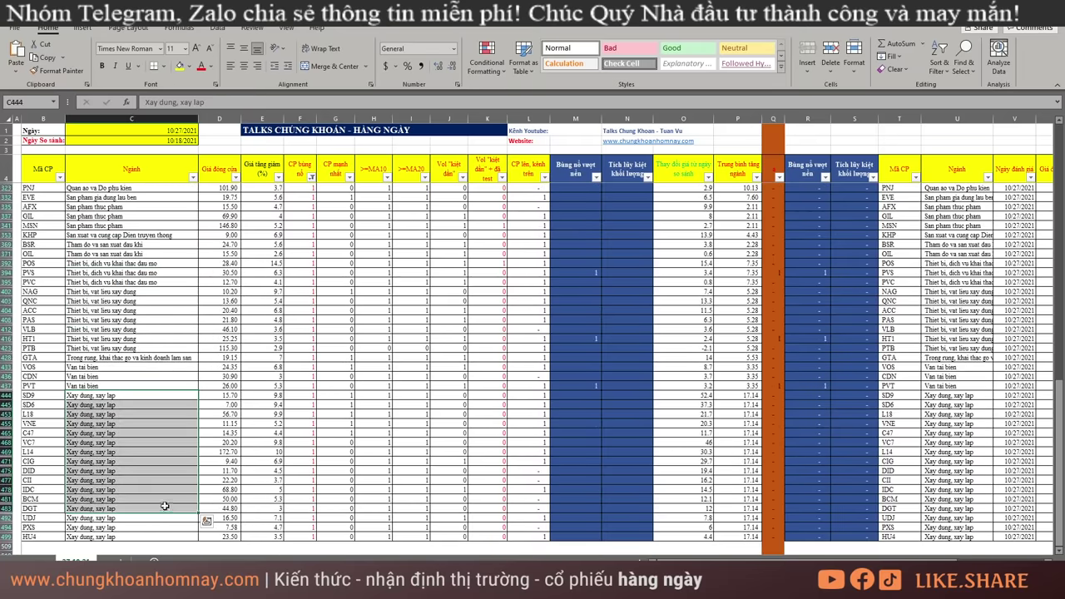
scroll(440, 316, up, 10)
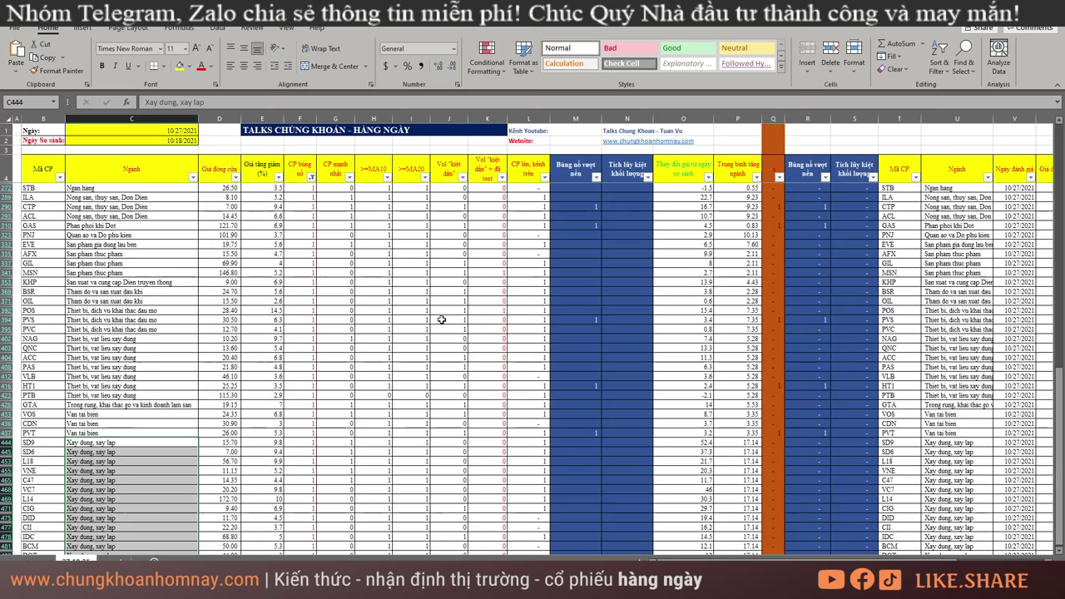
- Filter the first Bùng nổ vượt nền column to show only the breakout stocks with the value 1
click(449, 292)
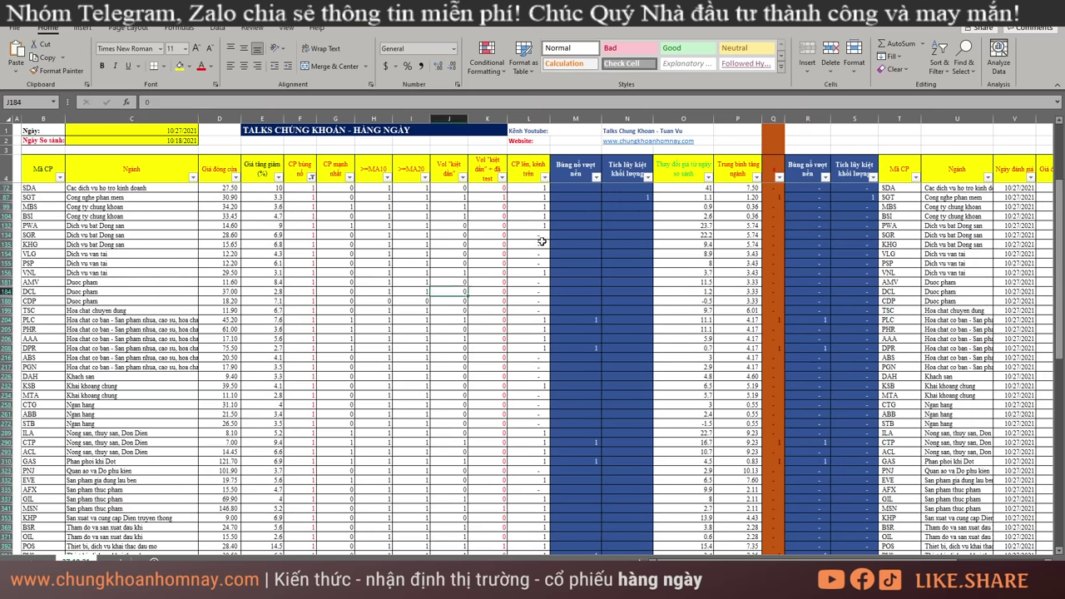
click(596, 177)
click(487, 308)
click(486, 318)
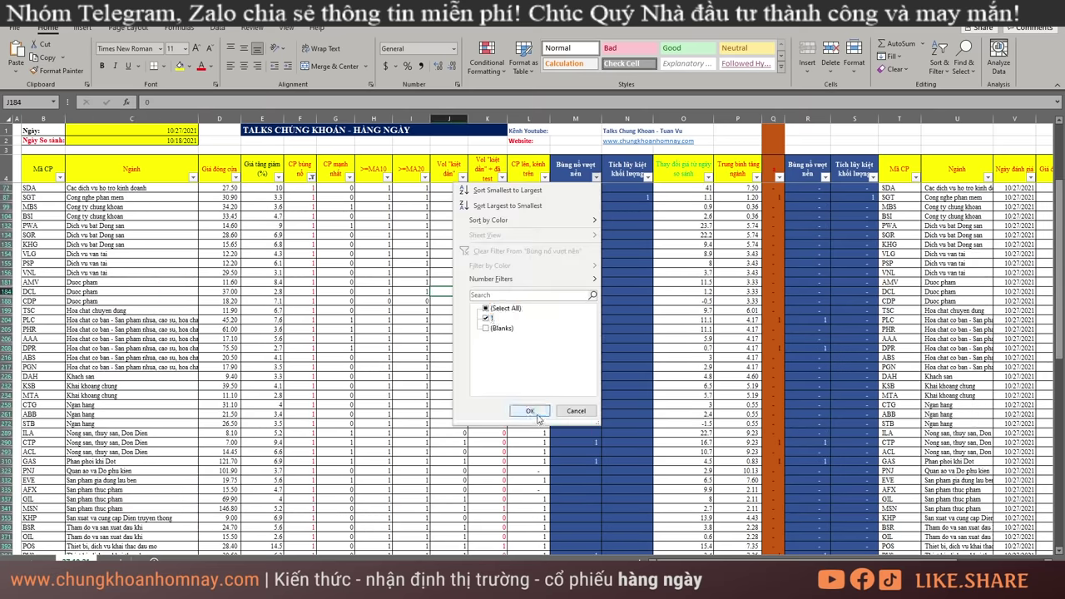
click(530, 410)
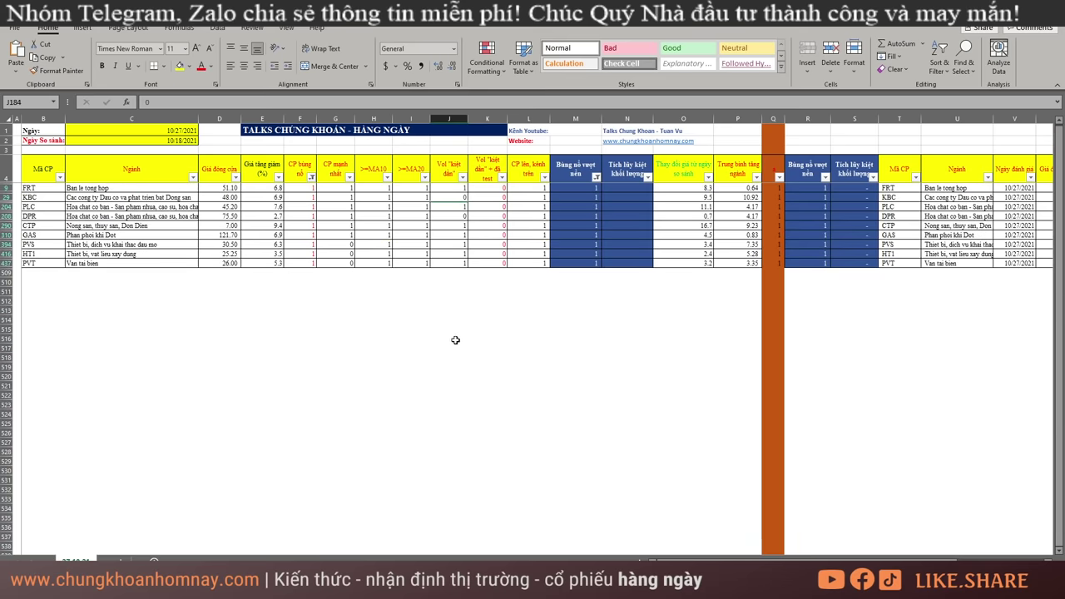
- Clear all filters from the 10/27/2021 table and switch to the 10/26/2021 workbook
click(412, 282)
key(alt+a)
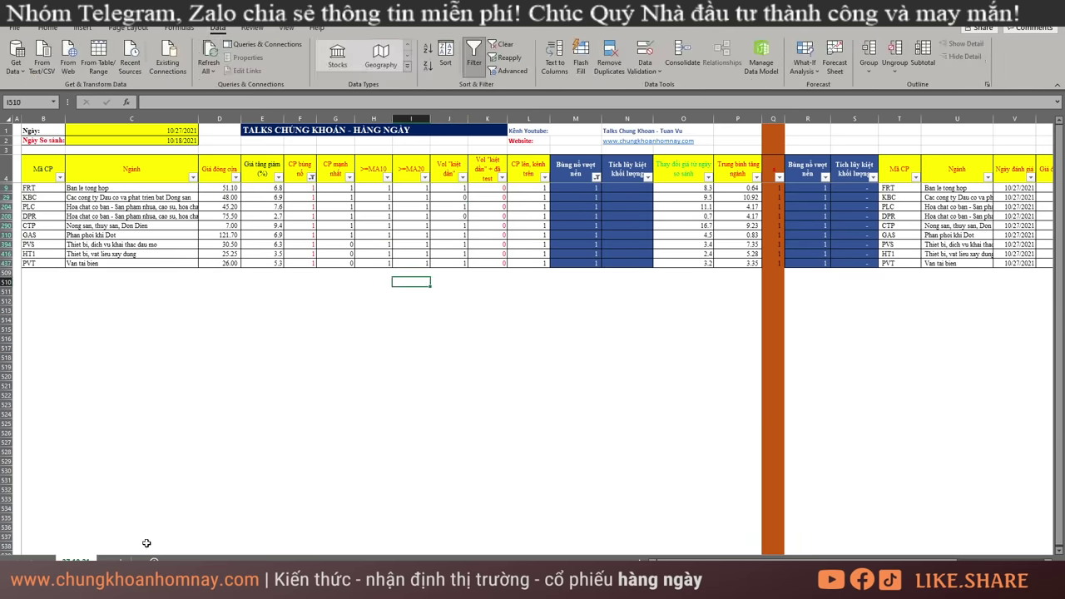
key(c)
click(146, 545)
click(175, 582)
click(233, 541)
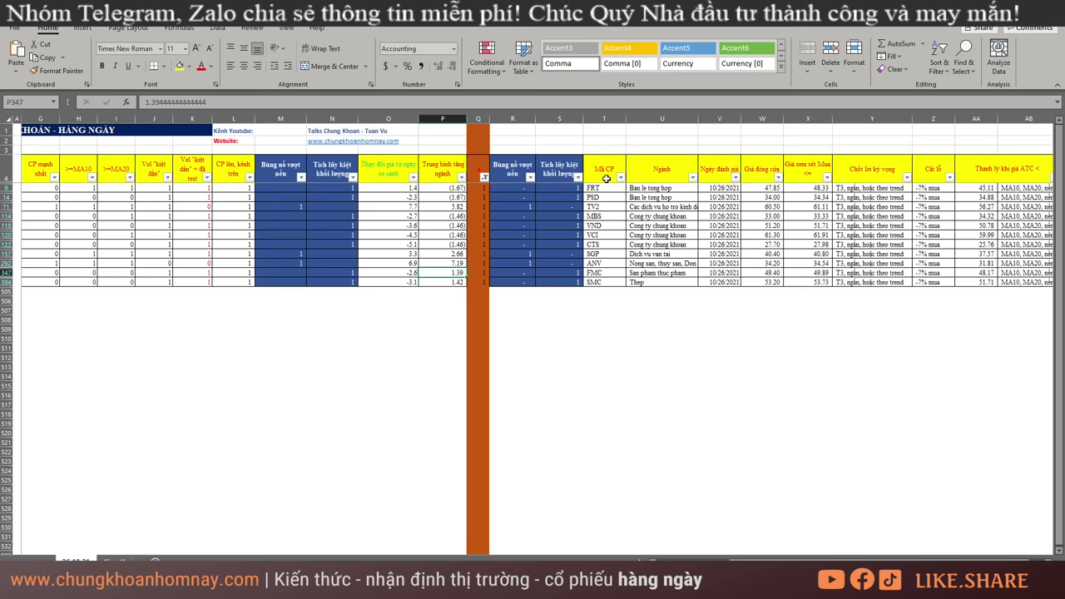
- Look over the marked values in the two blue pattern columns and clear all filters from the 10/26/2021 table
drag(530, 208, 524, 267)
click(554, 329)
key(alt+a)
key(c)
click(571, 243)
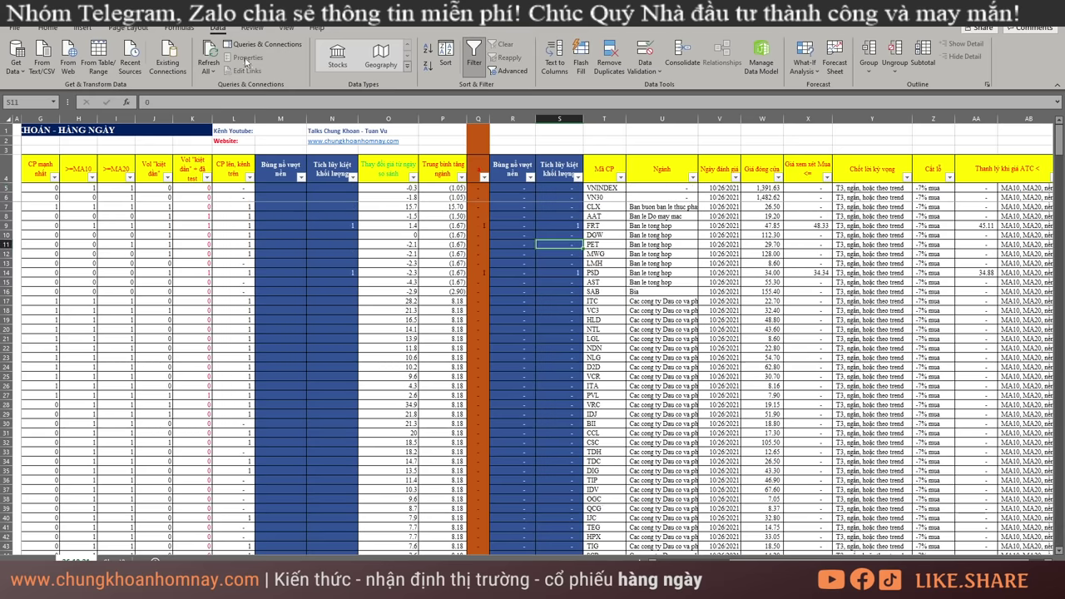
- Filter the second Bùng nổ vượt nền column to the value 1 and select the stock codes TV2, SGP and ANV
click(530, 177)
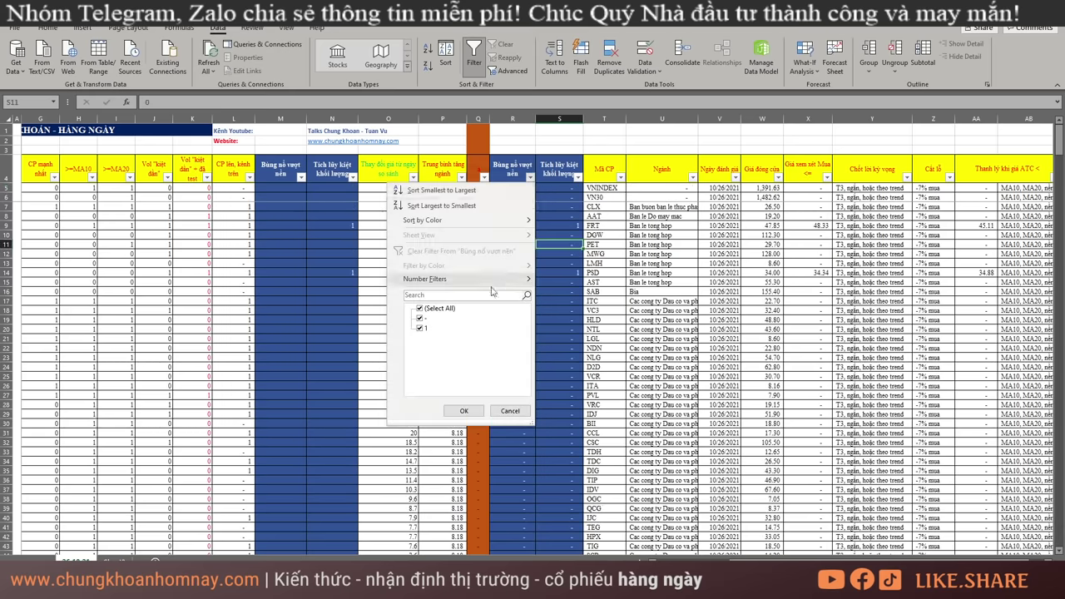
click(420, 308)
click(421, 328)
click(464, 410)
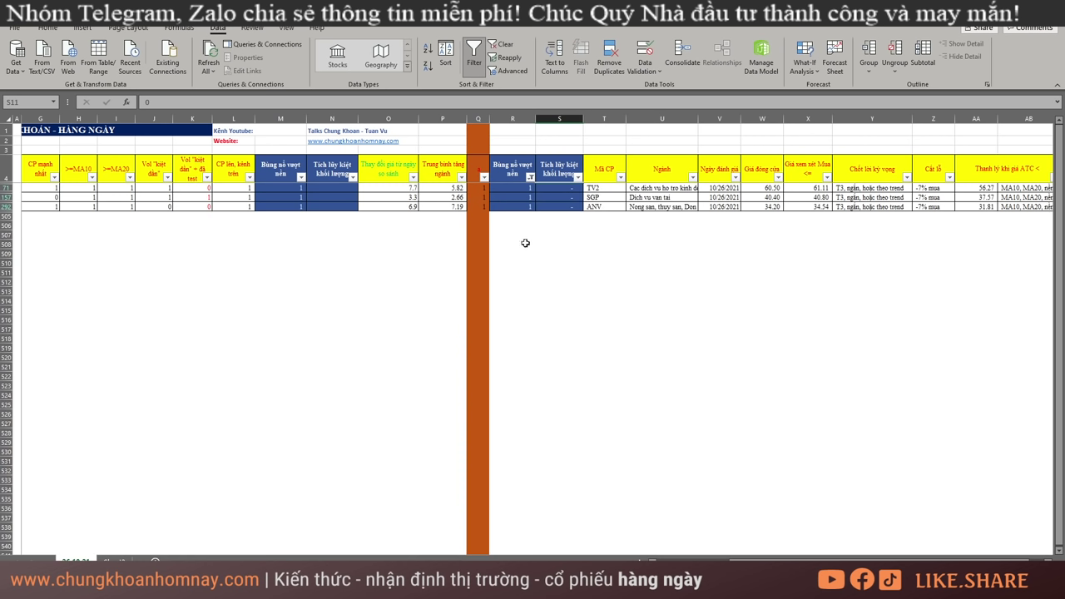
drag(613, 188, 613, 206)
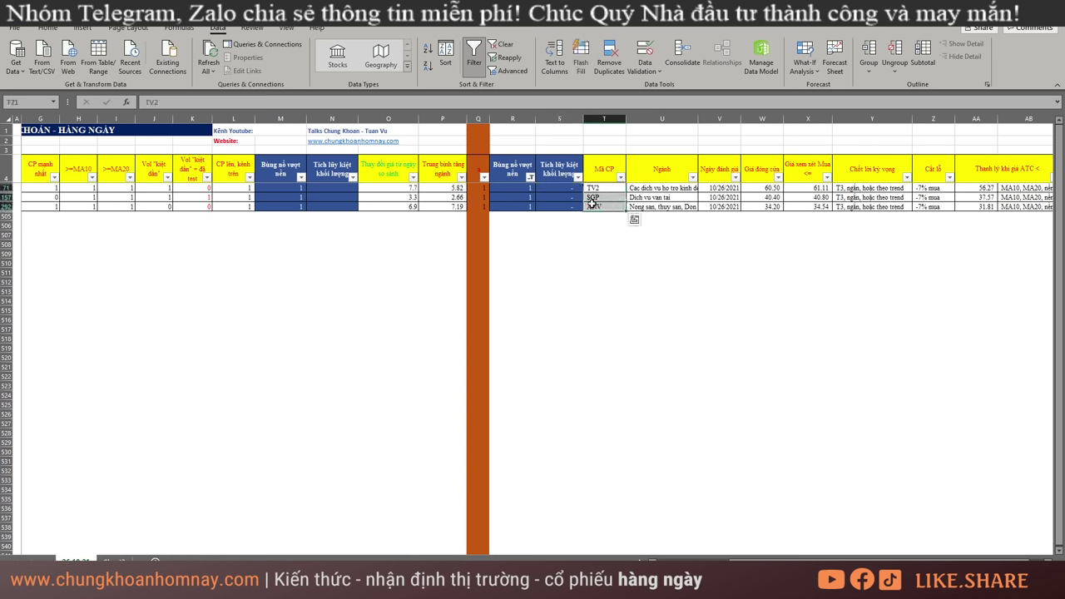
- Remove the Bùng nổ vượt nền filter and filter the second Tích lũy kiệt khối lượng column to the value 1
key(ctrl+z)
click(577, 177)
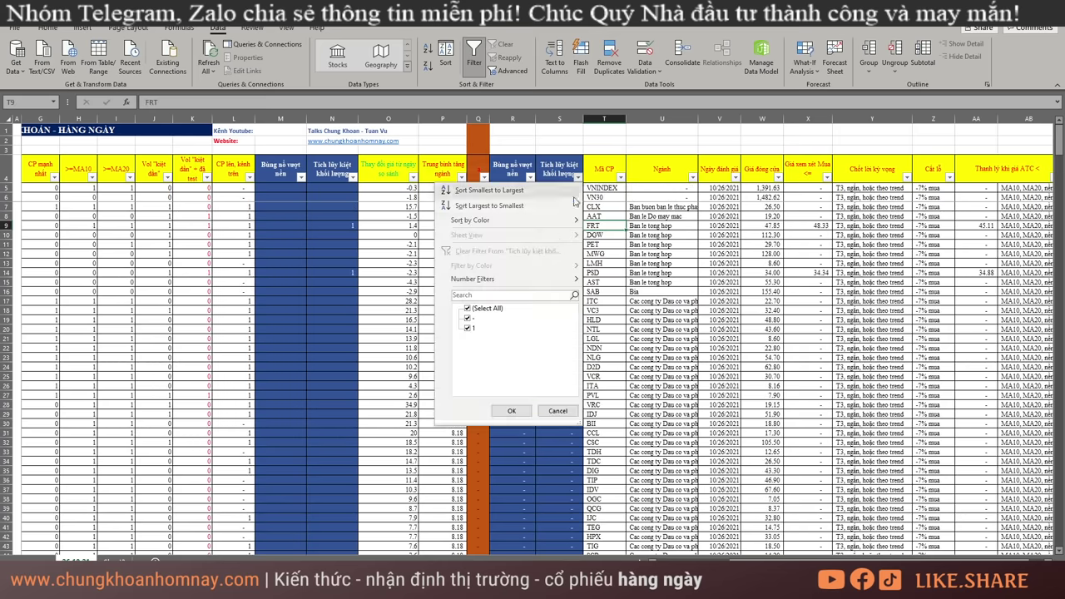
click(467, 308)
click(467, 328)
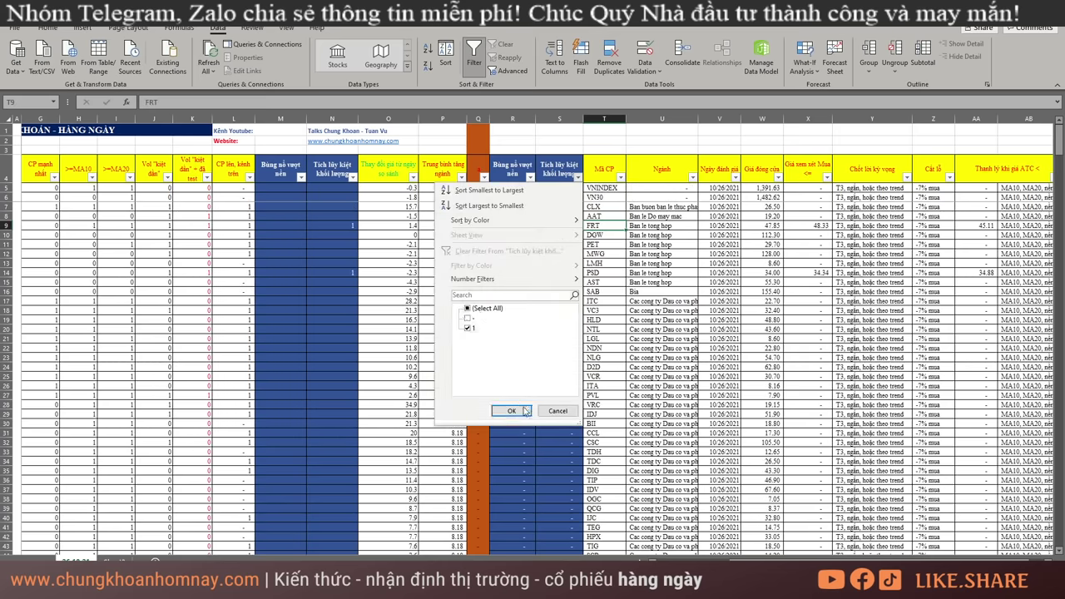
click(515, 410)
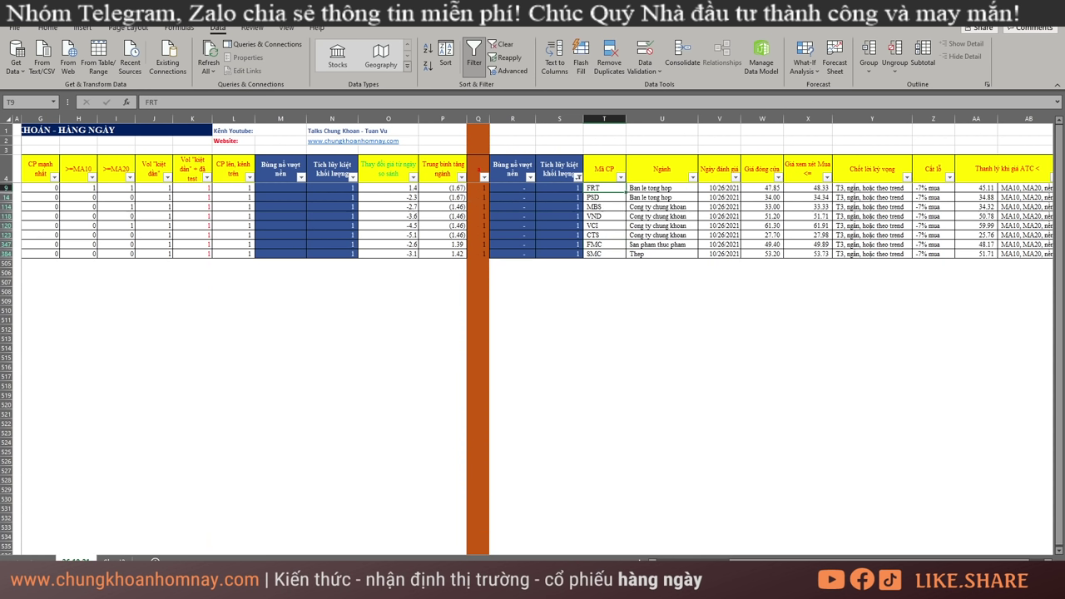
- Switch to AmiBroker and display the daily chart of FRT
key(alt+Tab)
click(250, 34)
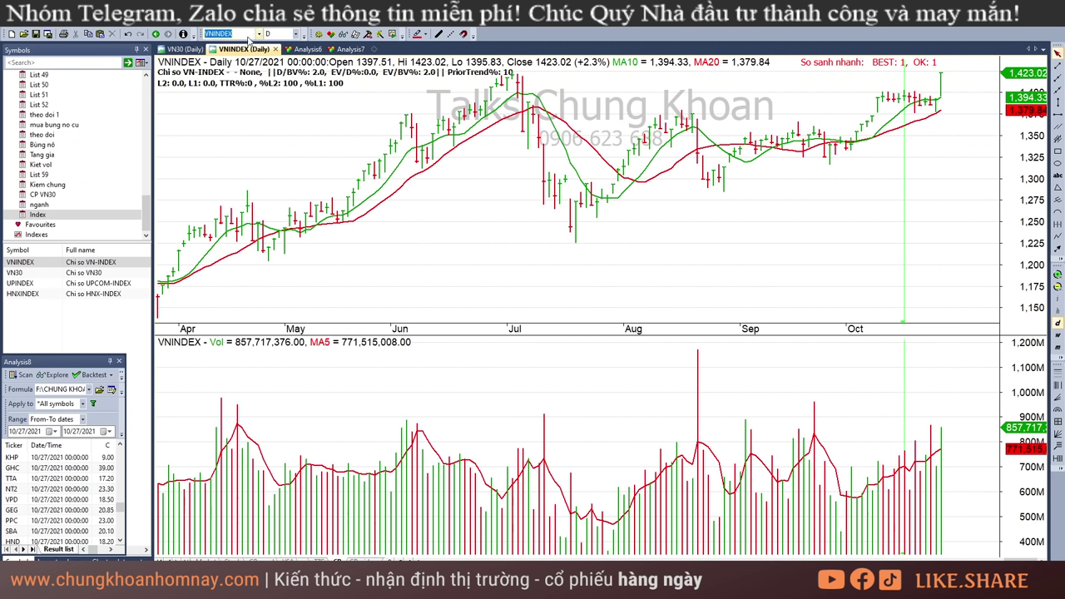
text(frt)
key(Return)
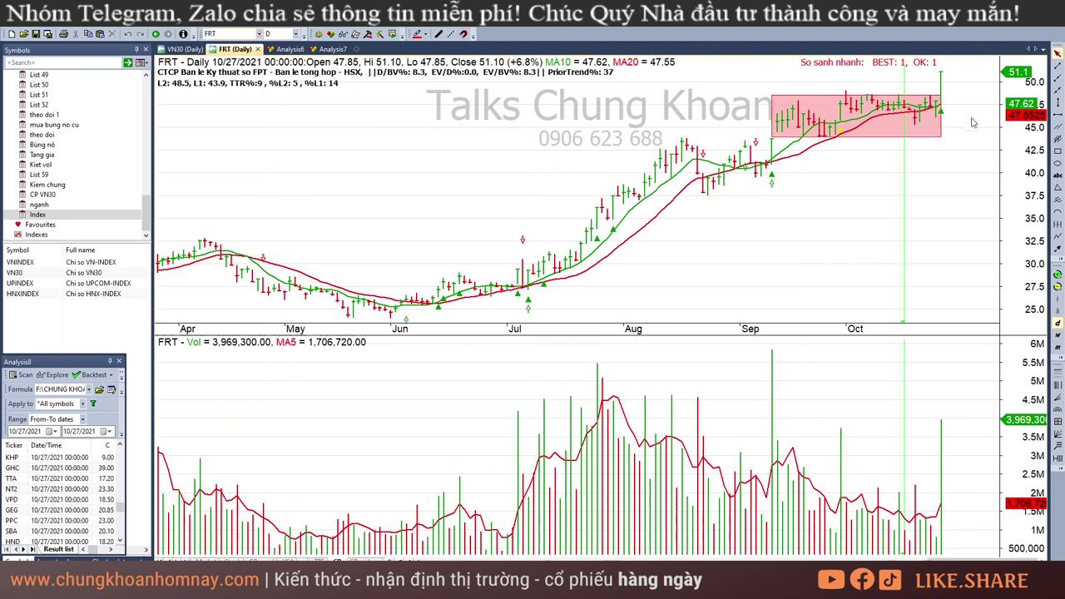
- Return to the filtered 10/26/2021 sheet in Excel and go through the stock codes from PSD to FMC
key(alt+Tab)
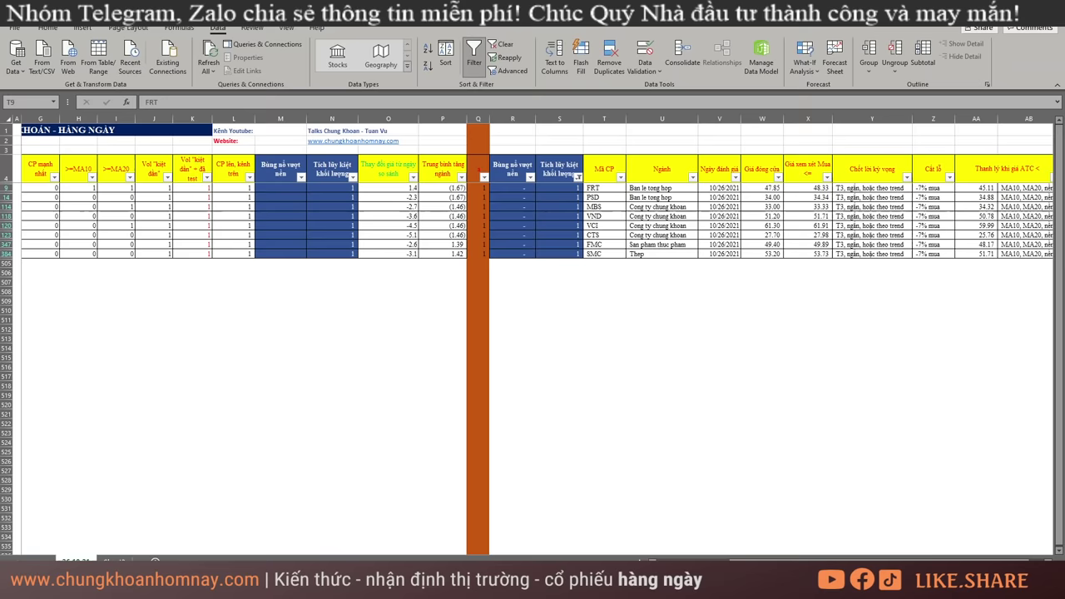
drag(607, 198, 607, 216)
drag(606, 207, 610, 245)
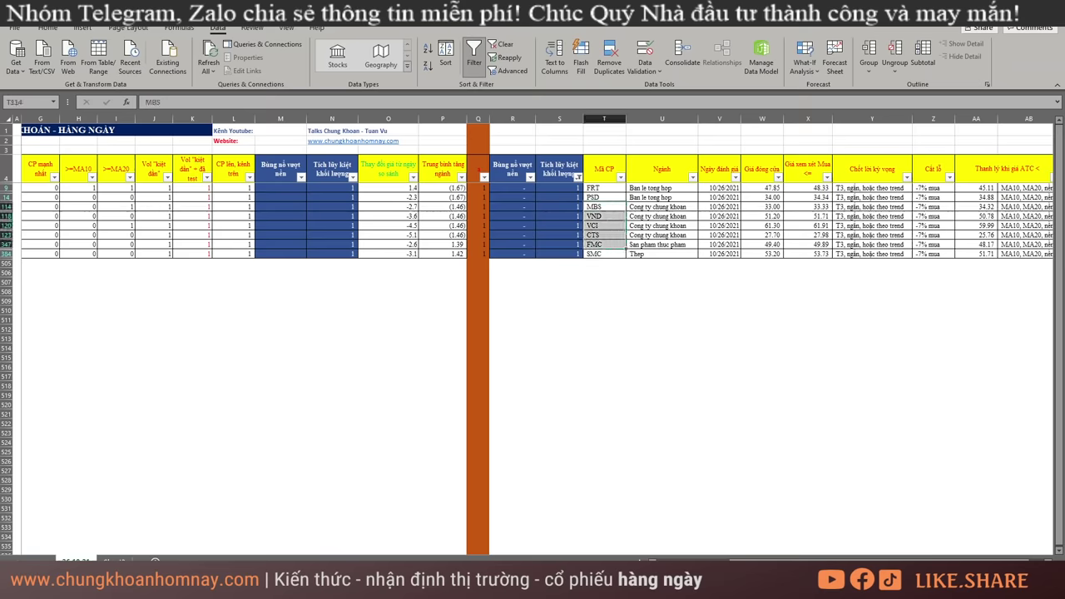
- Switch to AmiBroker and display the daily chart of FMC
key(alt+Tab)
click(233, 34)
text(fm)
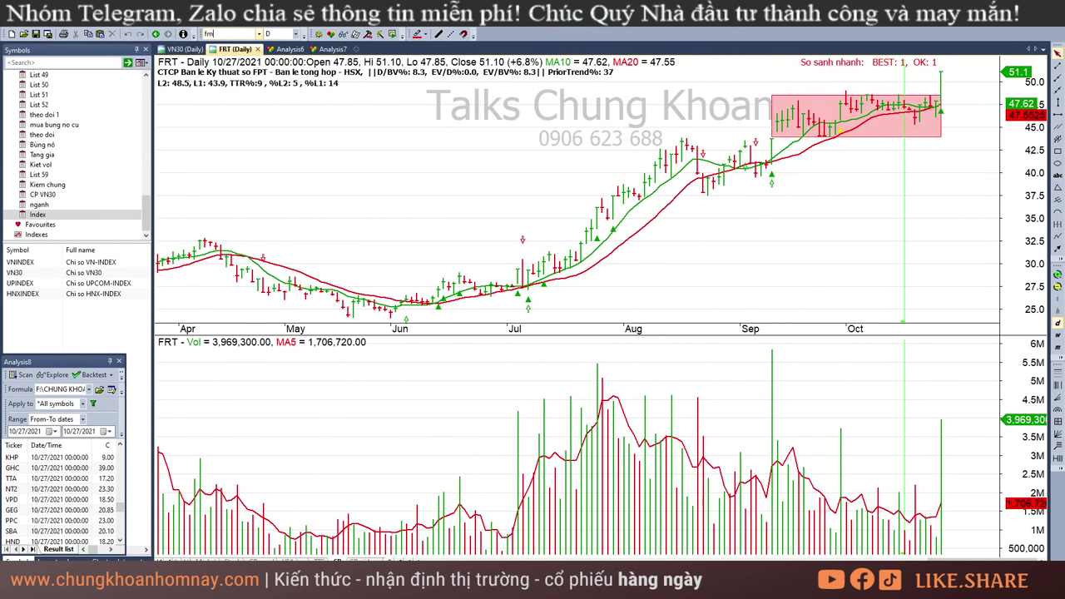
text(fmc)
key(Return)
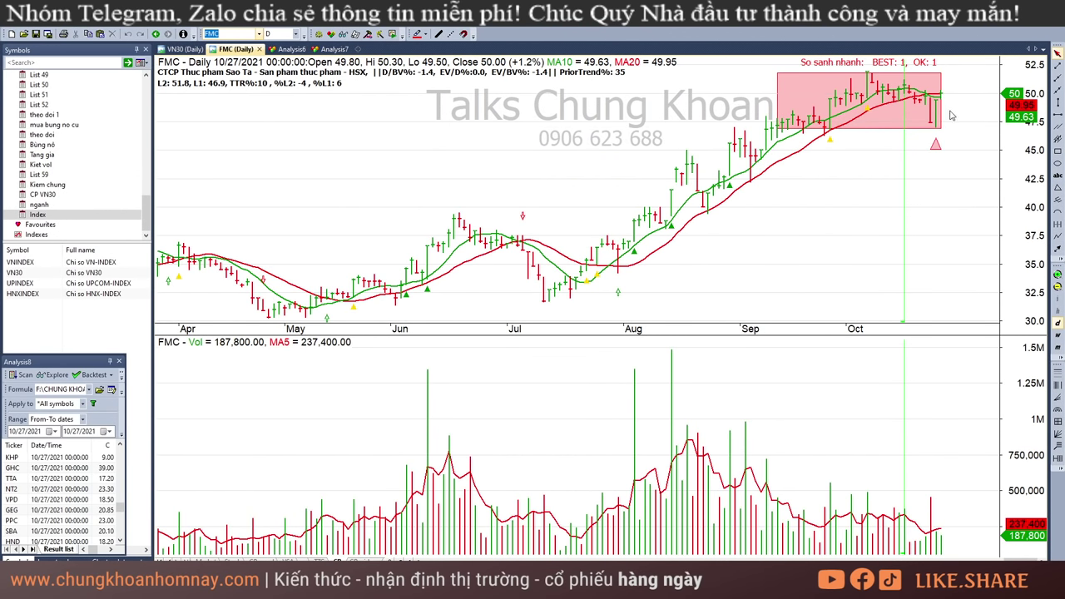
- View the daily chart of SMC and return to the FMC chart
text(smc)
key(Return)
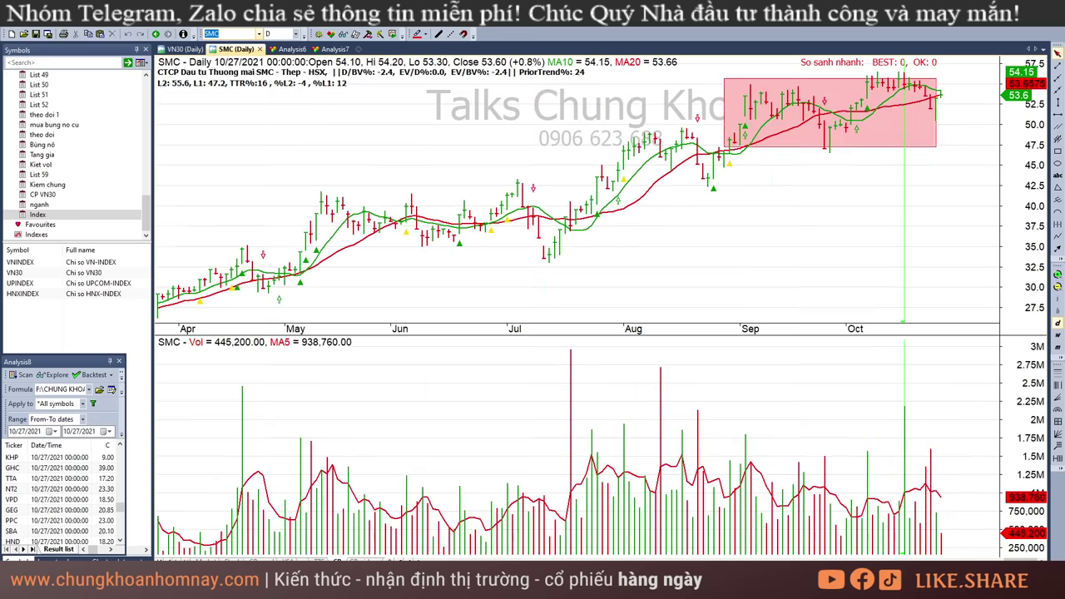
text(fmc)
key(Return)
- Switch back to Excel and bring up the 10/27/2021 daily stock sheet
click(178, 583)
click(271, 533)
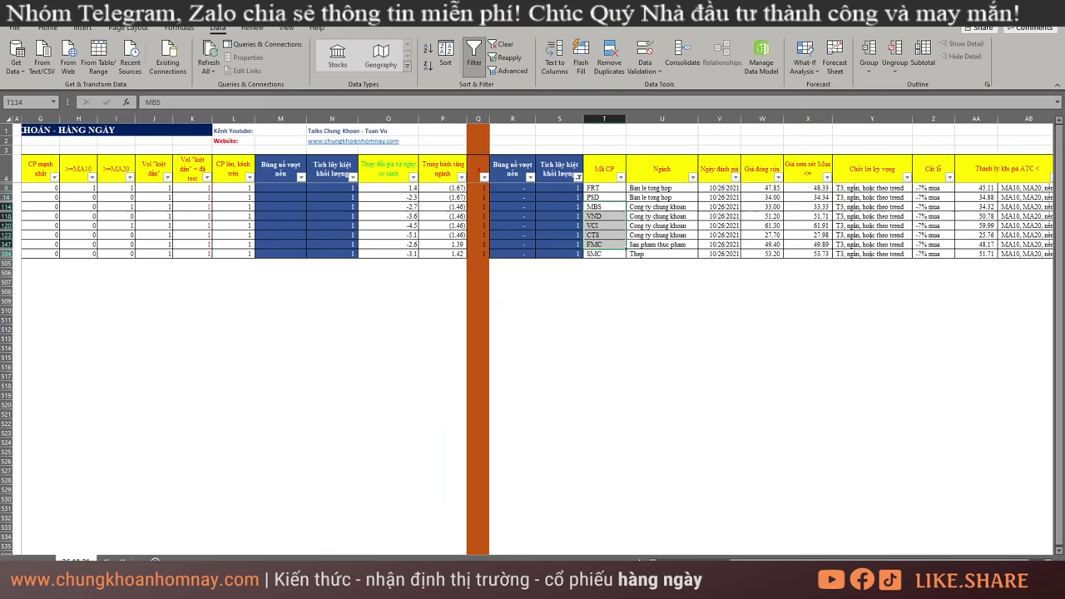
click(487, 309)
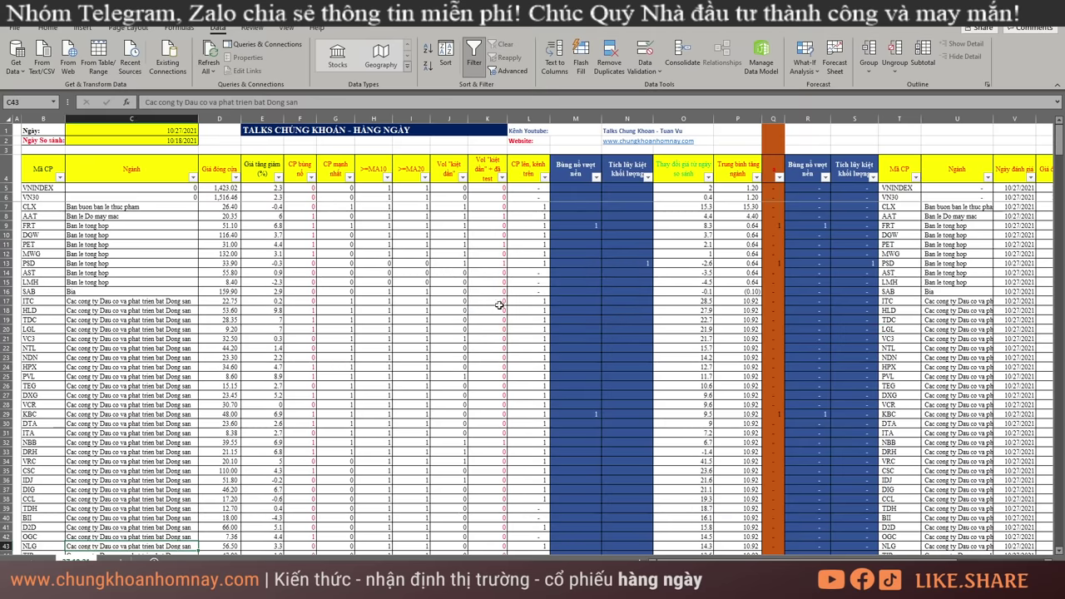
- Filter the first Bùng nổ vượt nền column of the 10/27/2021 sheet to show only the value 1
click(604, 178)
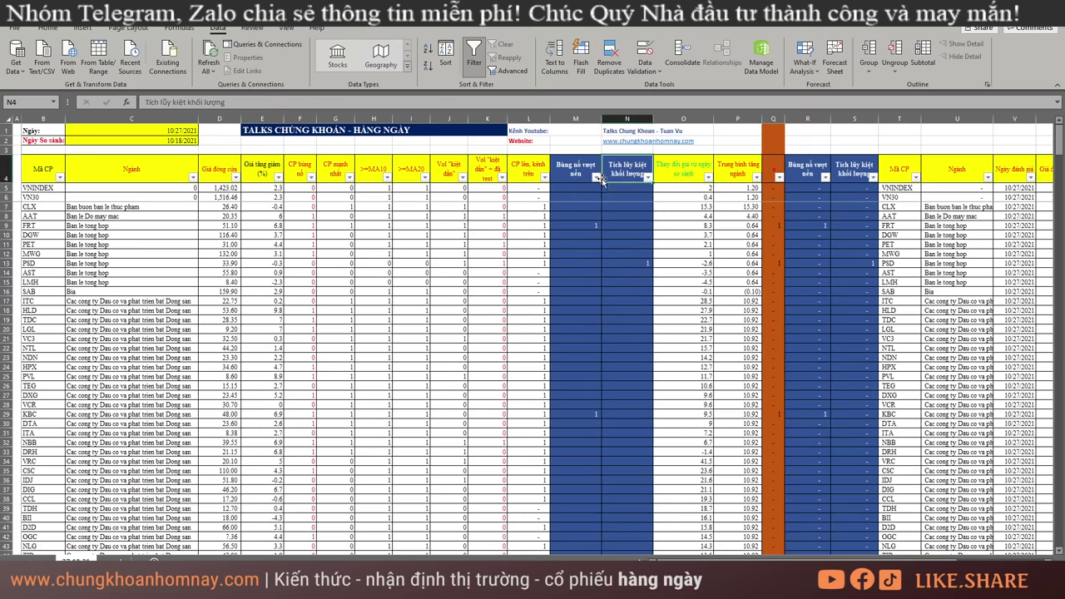
click(597, 178)
click(1015, 496)
click(1015, 585)
click(994, 389)
click(596, 310)
click(596, 177)
click(487, 308)
click(486, 318)
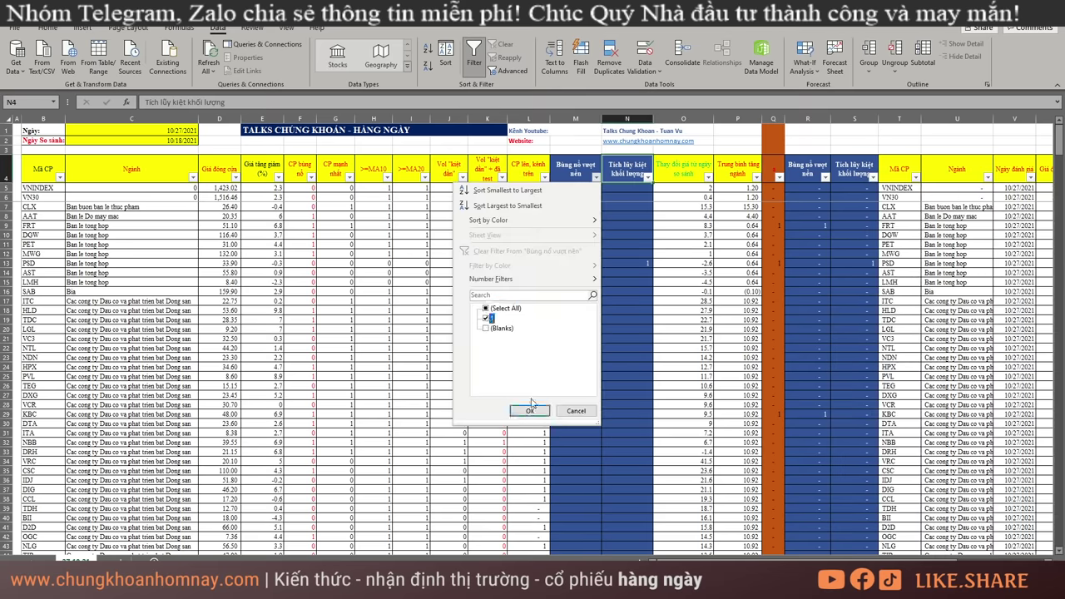
click(531, 410)
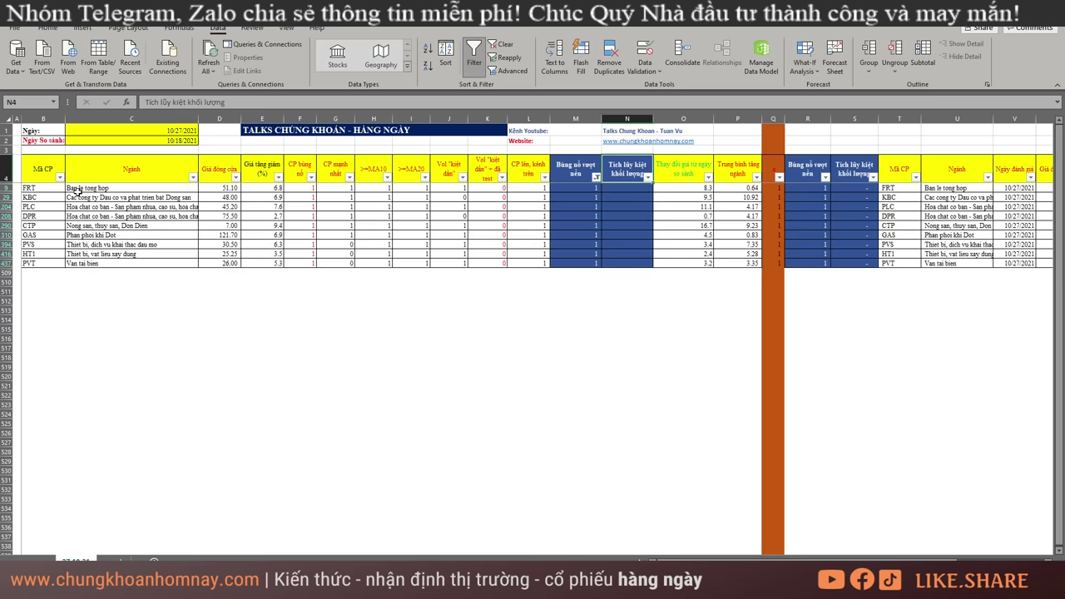
- Look over the sectors of the first filtered stocks, then switch to AmiBroker and display the FRT daily chart
drag(89, 190, 118, 210)
click(299, 395)
key(alt+Tab)
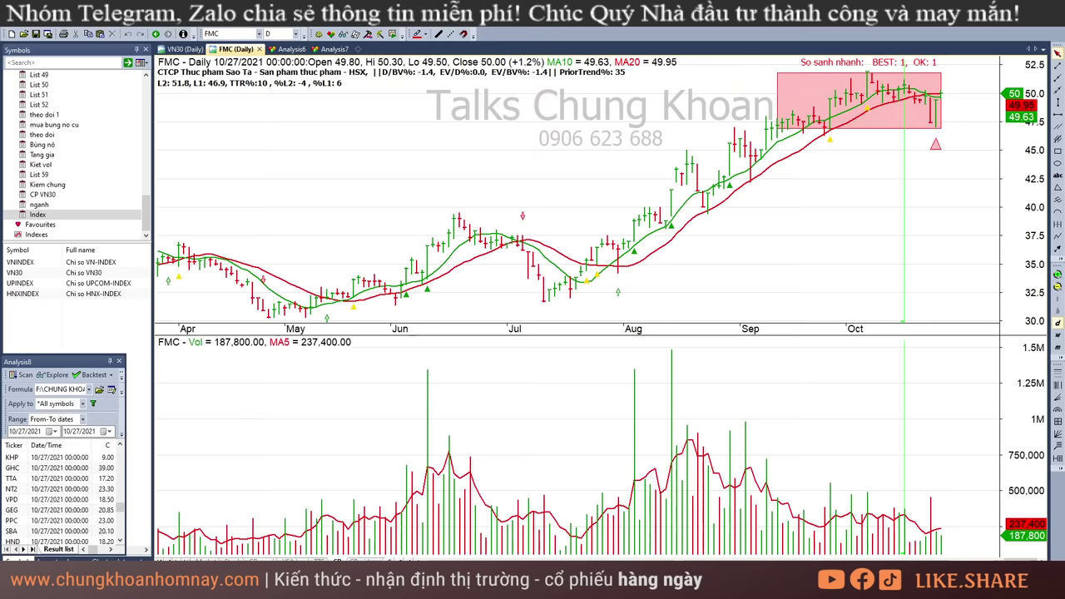
click(894, 214)
click(240, 34)
text(fm)
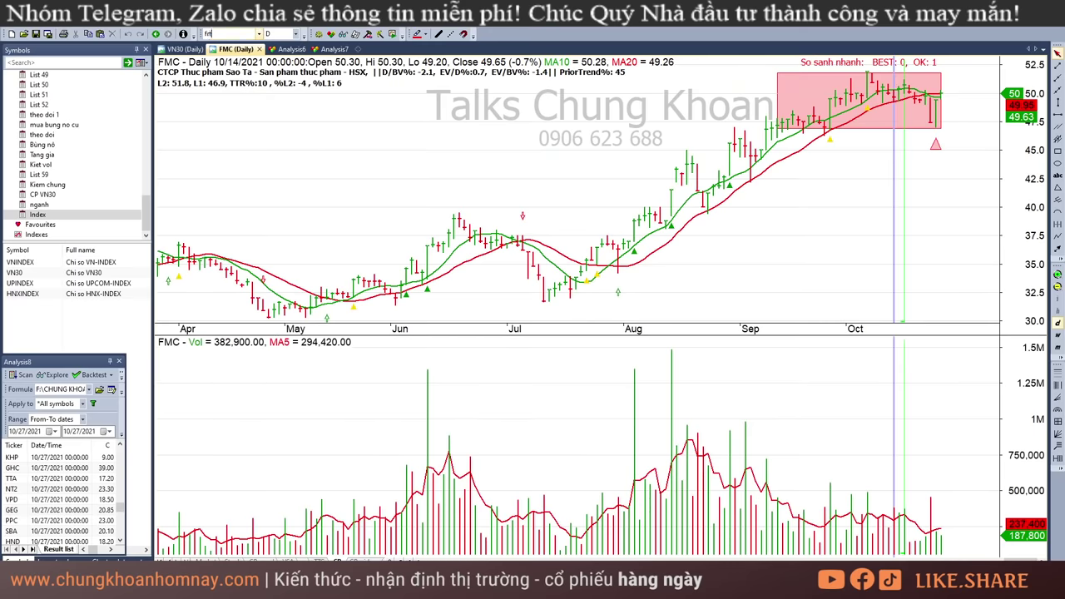
key(Return)
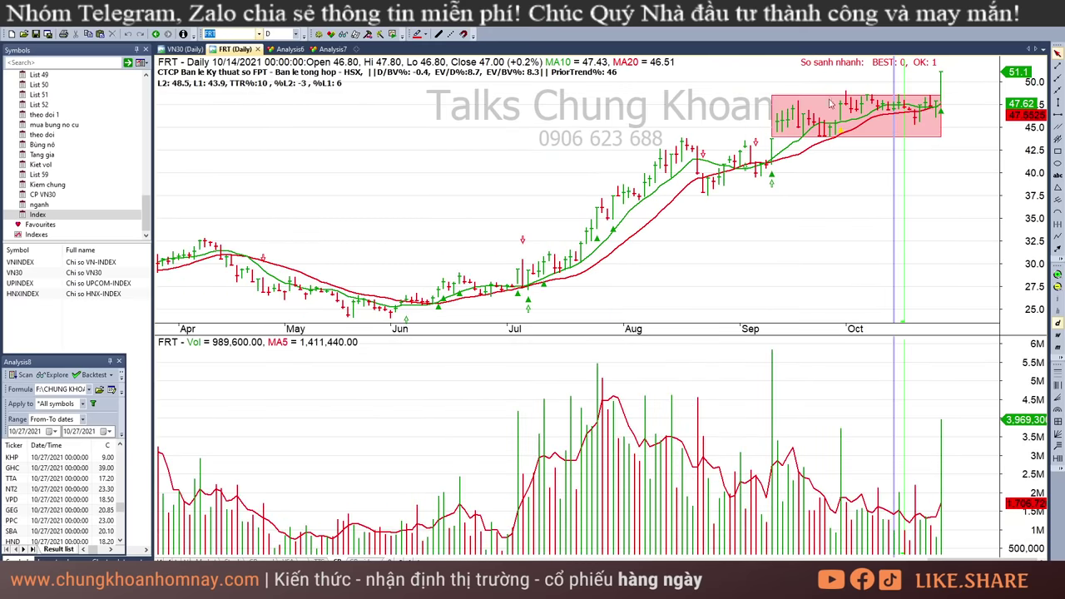
- Inspect the FRT price bars for 10/26/2021 and 10/27/2021 at the upper edge of the shaded base
click(939, 159)
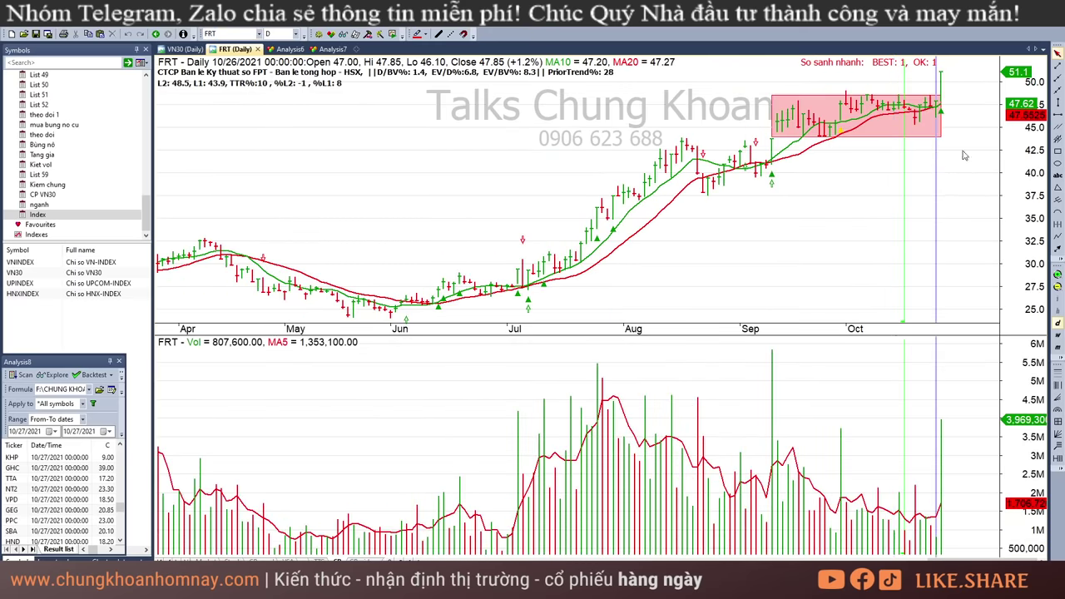
click(944, 84)
click(937, 151)
click(941, 158)
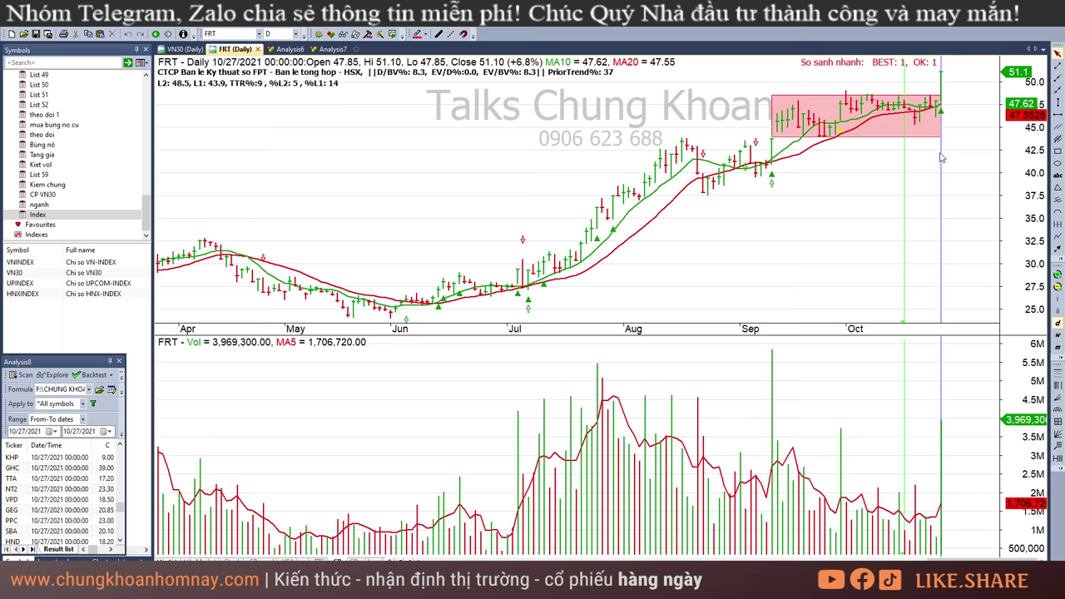
- Display the KBC daily chart and inspect its 10/27/2021 bar against the shaded base
click(235, 35)
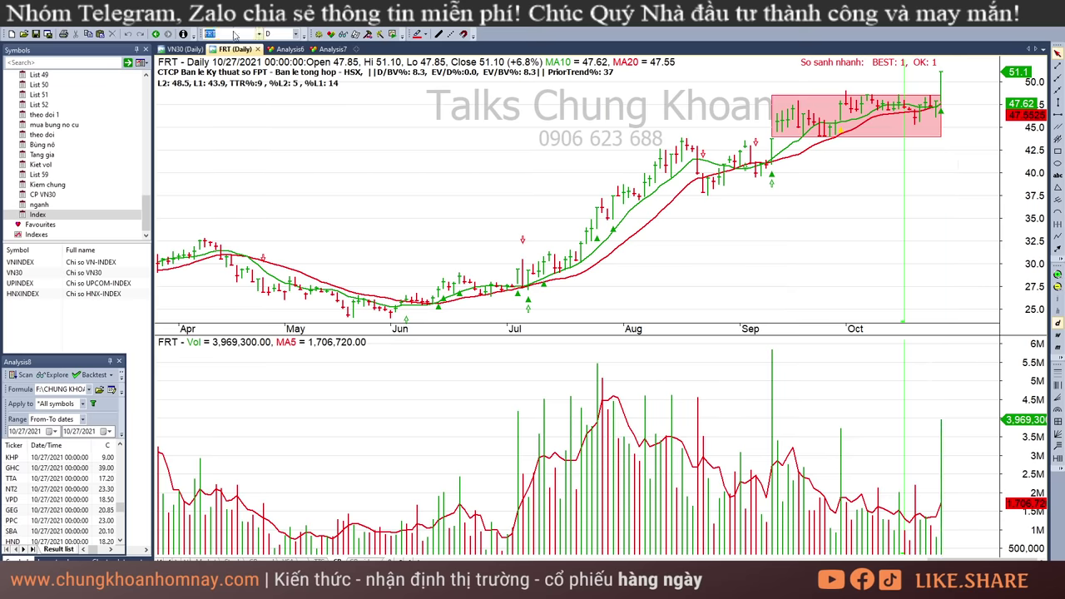
text(KBC)
key(Return)
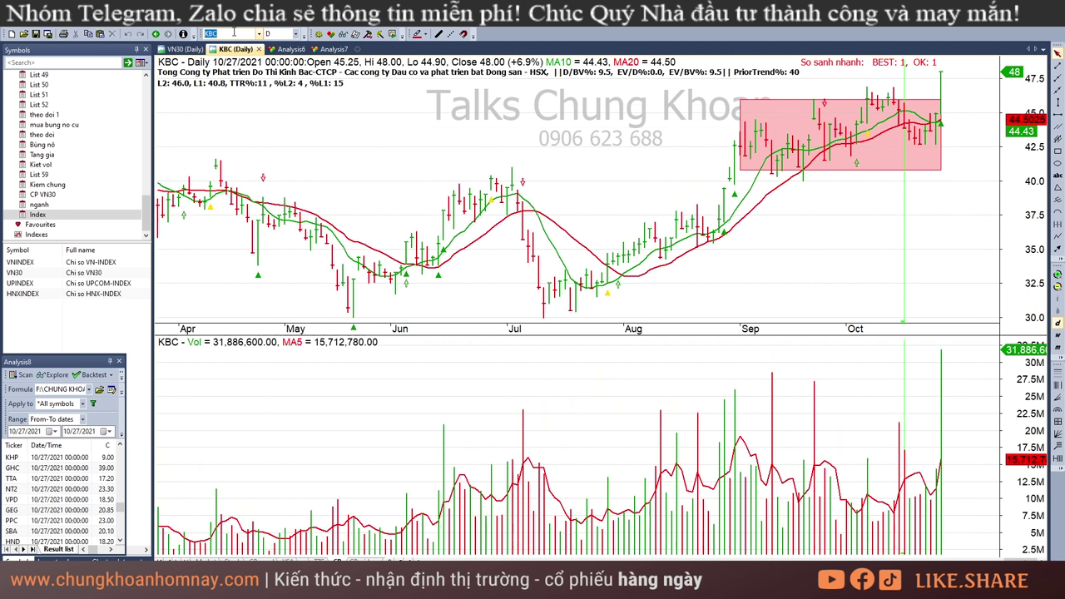
click(947, 193)
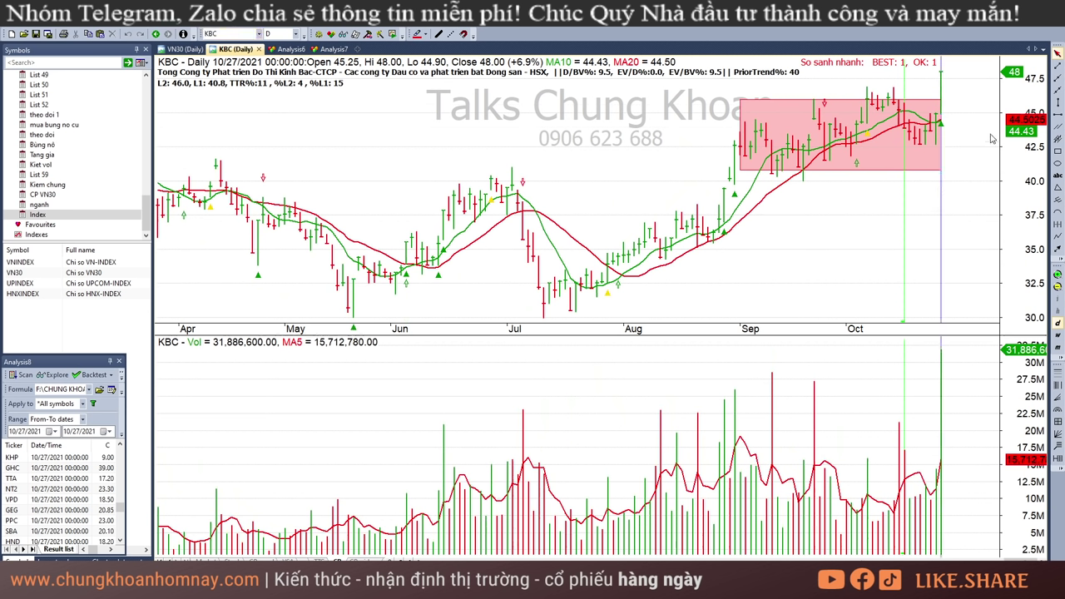
- Switch to Excel to look up the PLC ticker below KBC, then return to AmiBroker and display the PLC daily chart
key(alt+Tab)
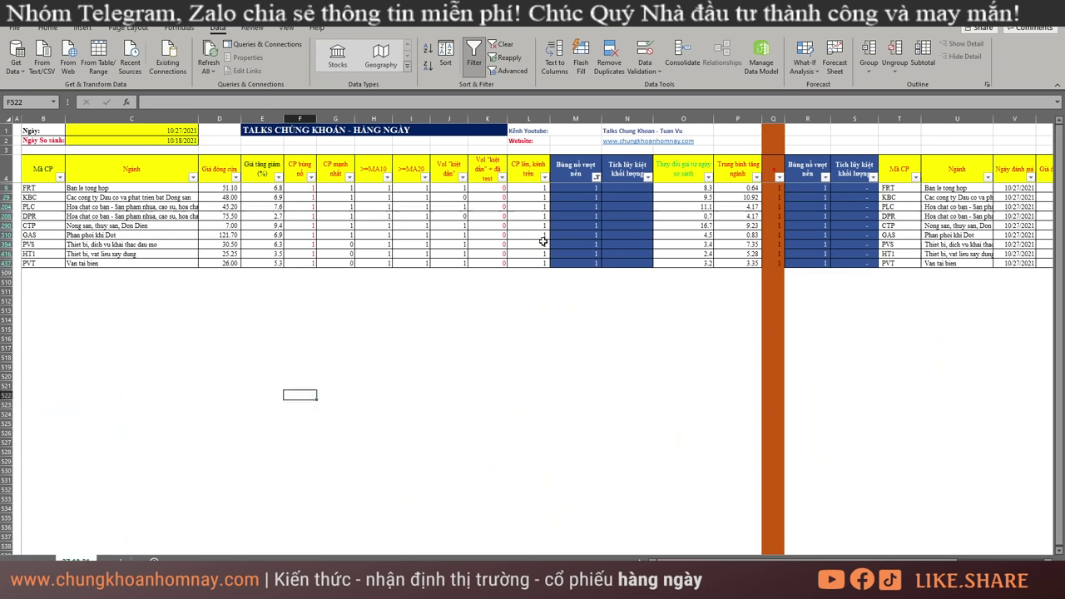
click(41, 206)
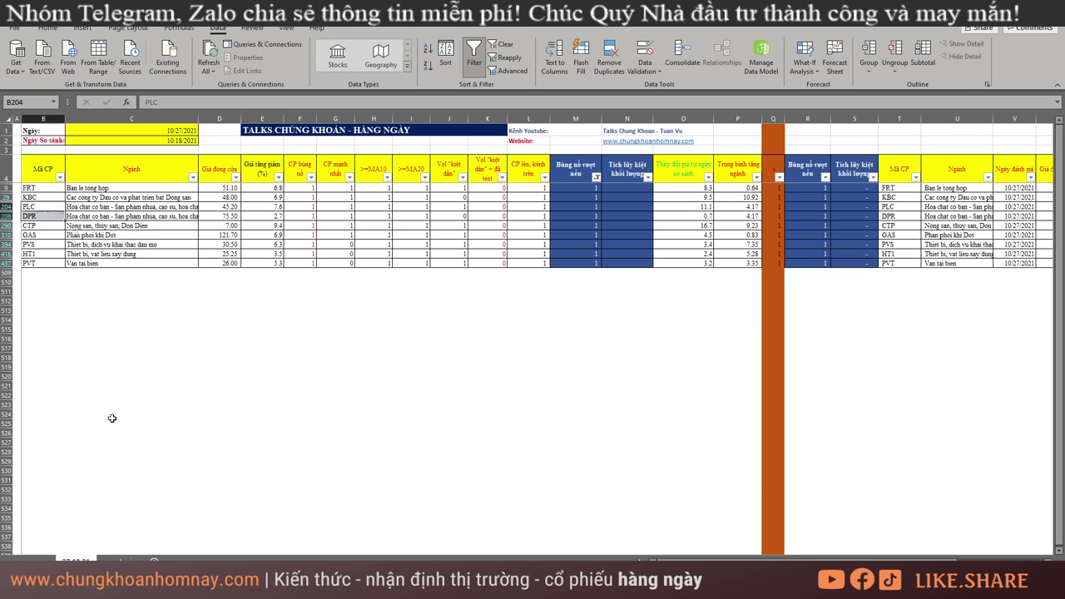
key(alt+Tab)
click(238, 35)
text(PLC)
key(Return)
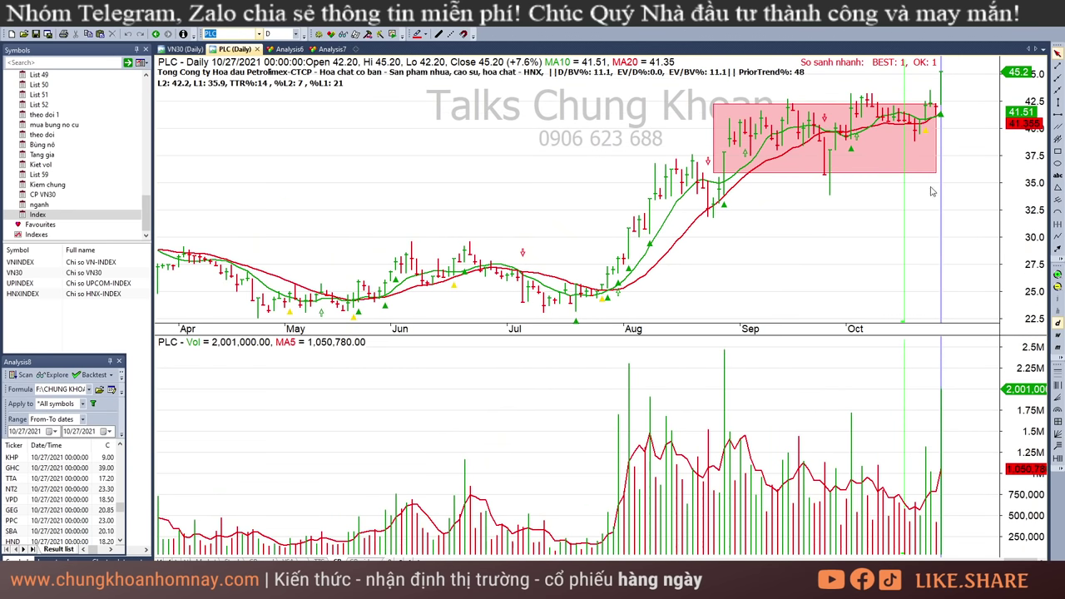
- Inspect the PLC bars inside the shaded base, including those of 10/15/2021, 10/13/2021 and 10/6/2021
click(909, 227)
click(941, 101)
click(925, 154)
click(900, 200)
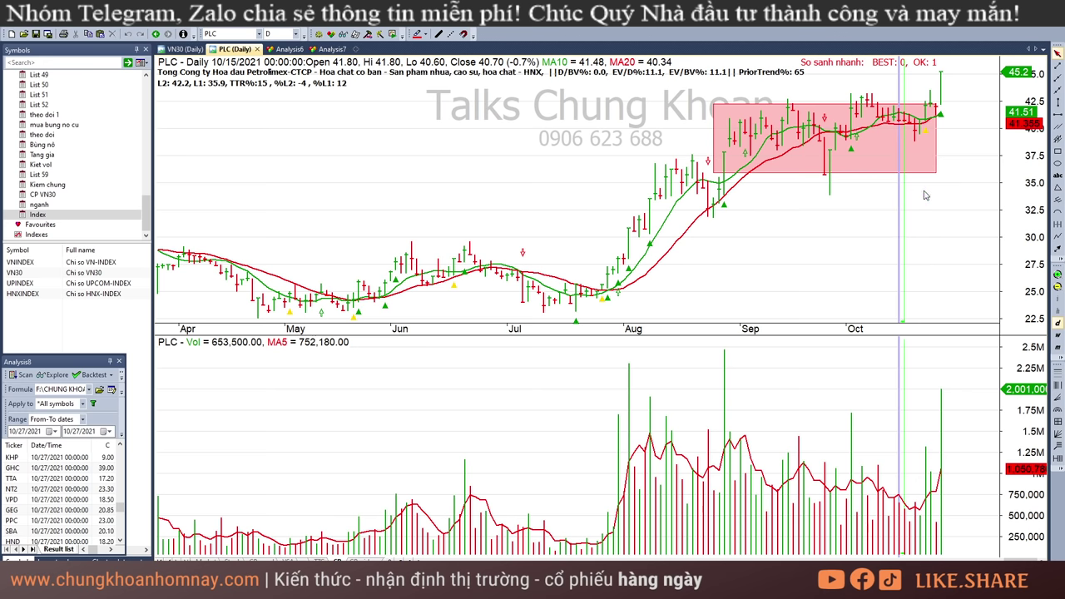
click(925, 195)
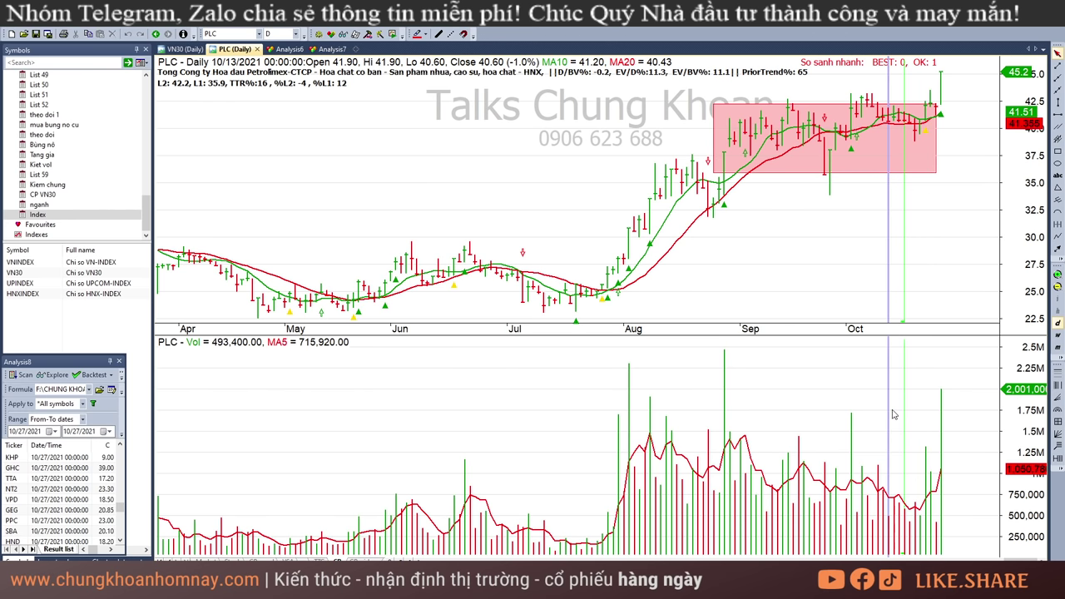
click(863, 113)
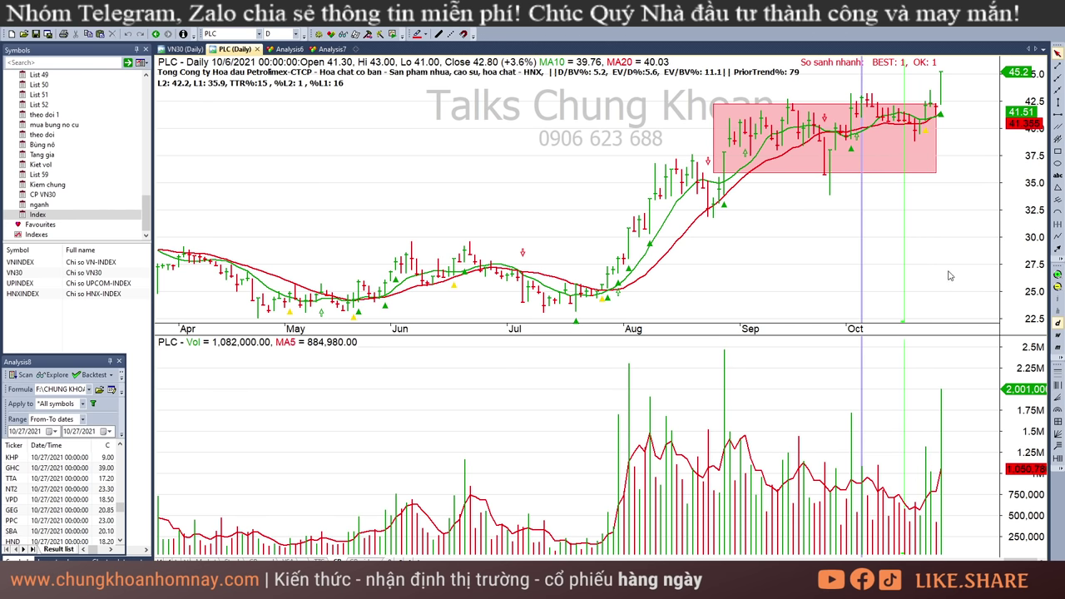
- Step through the latest PLC sessions of 10/22, 10/25, 10/26 and 10/27/2021, checking price and volume
click(926, 189)
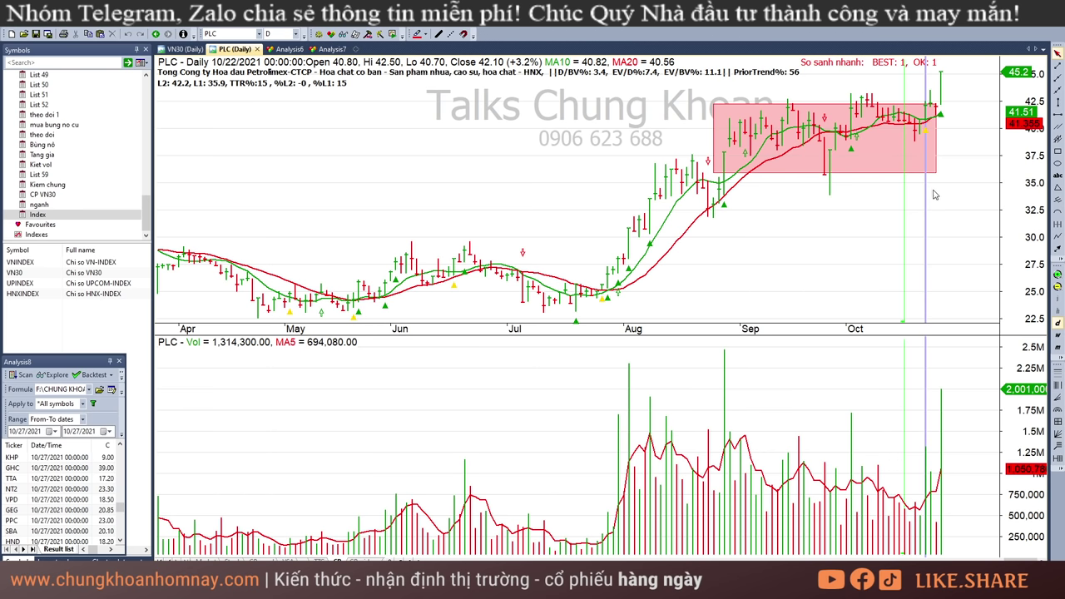
click(931, 187)
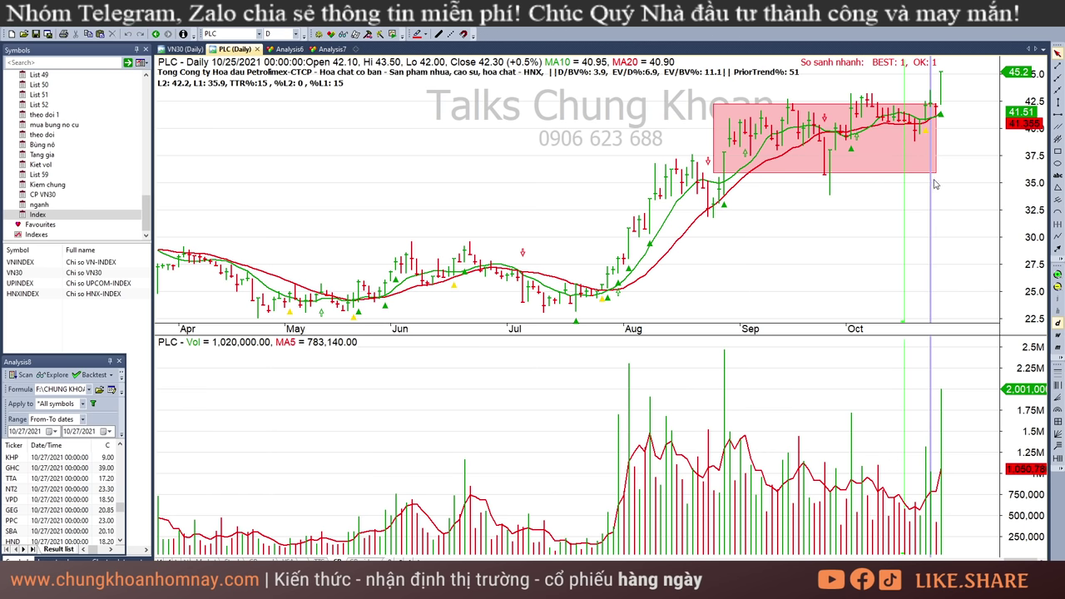
click(941, 196)
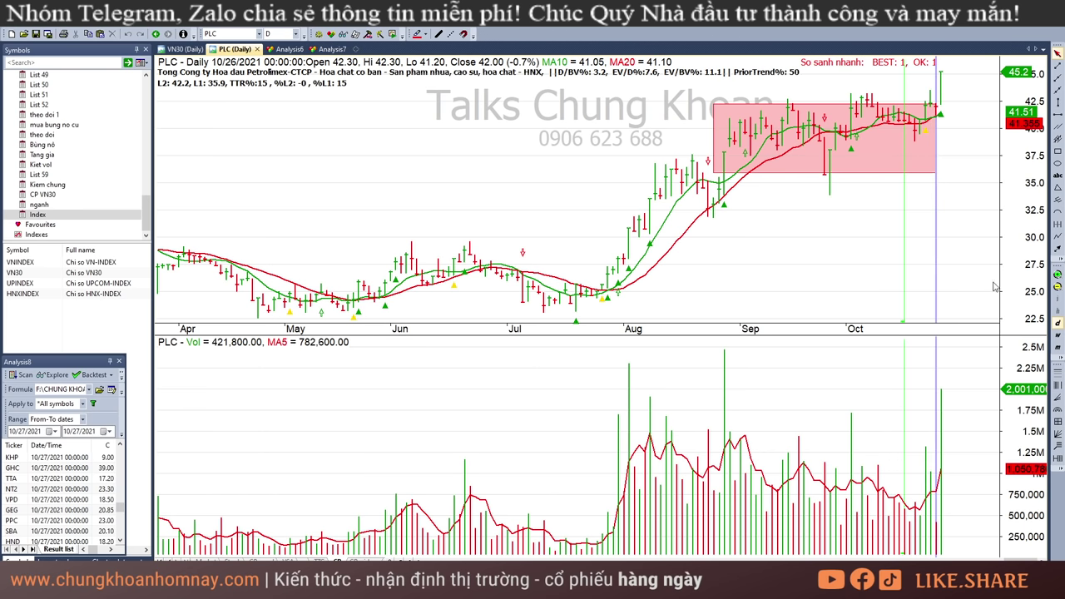
mouse_move(949, 240)
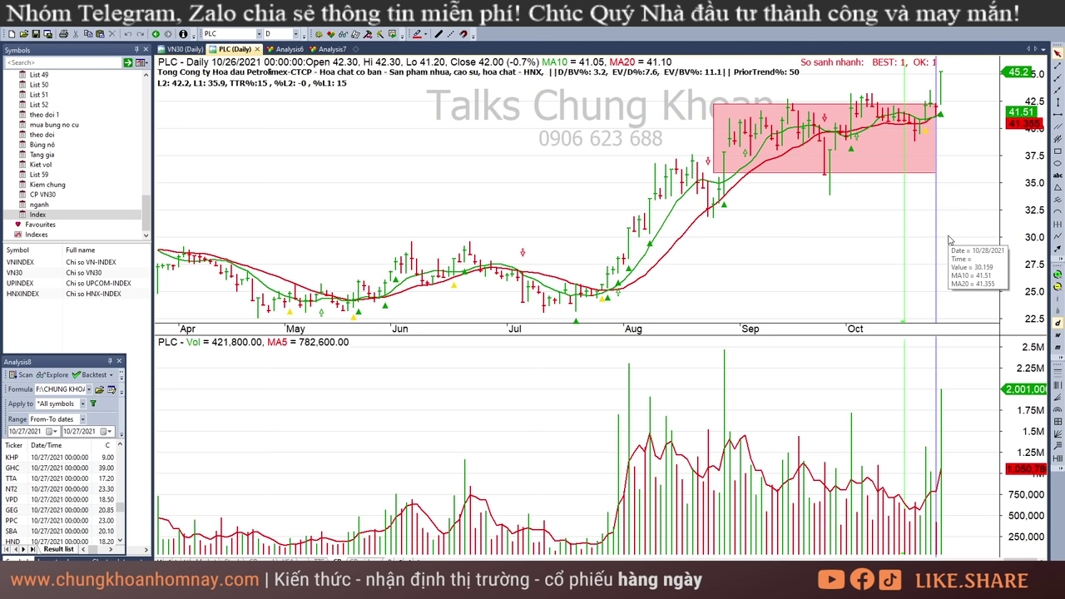
click(944, 388)
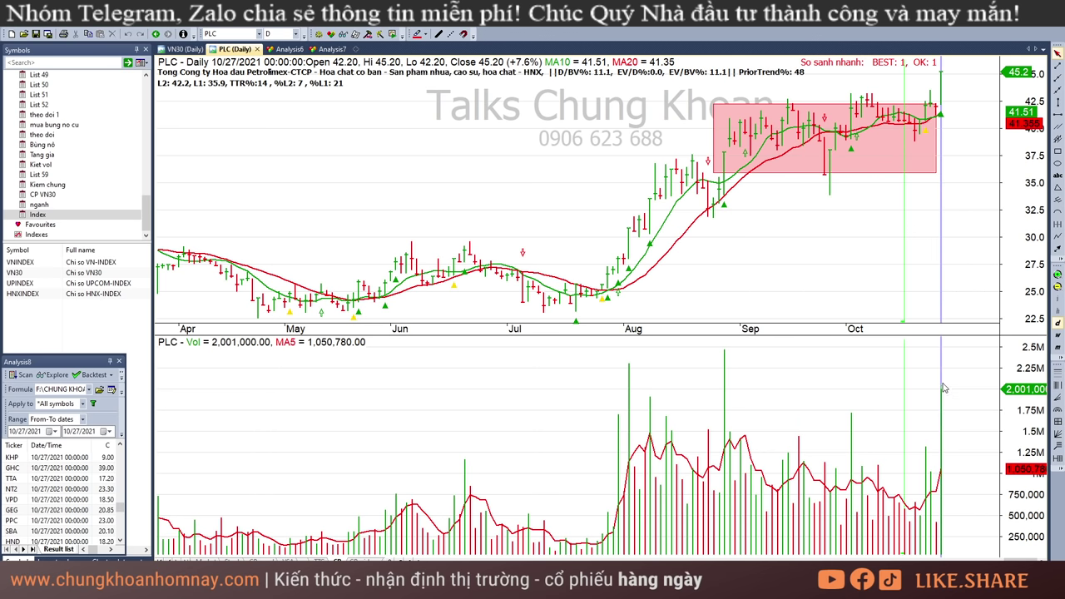
- Display the DPR daily chart
click(223, 35)
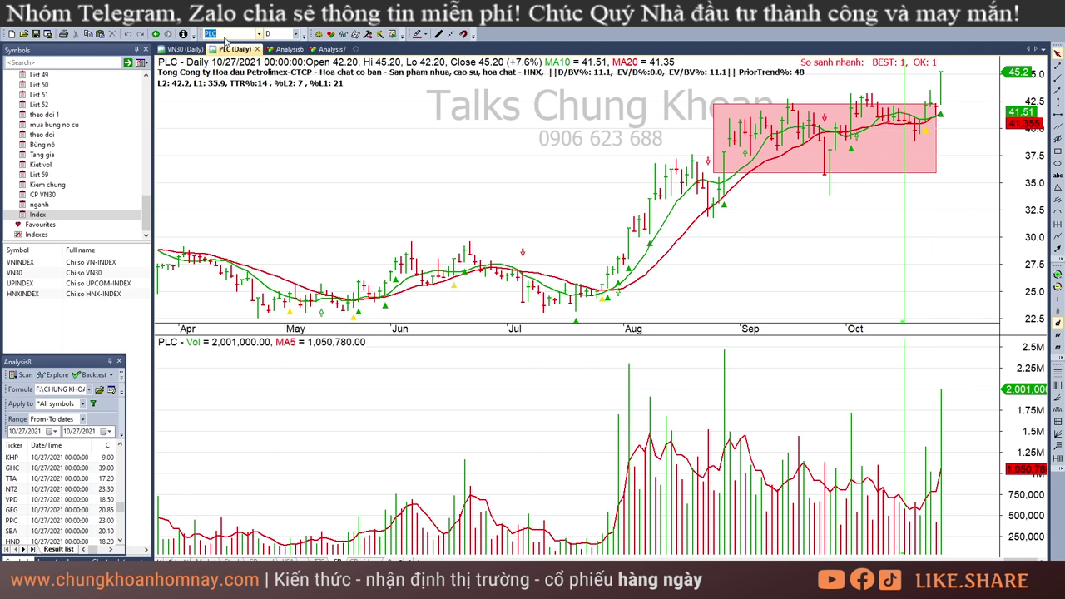
text(pdr)
key(Return)
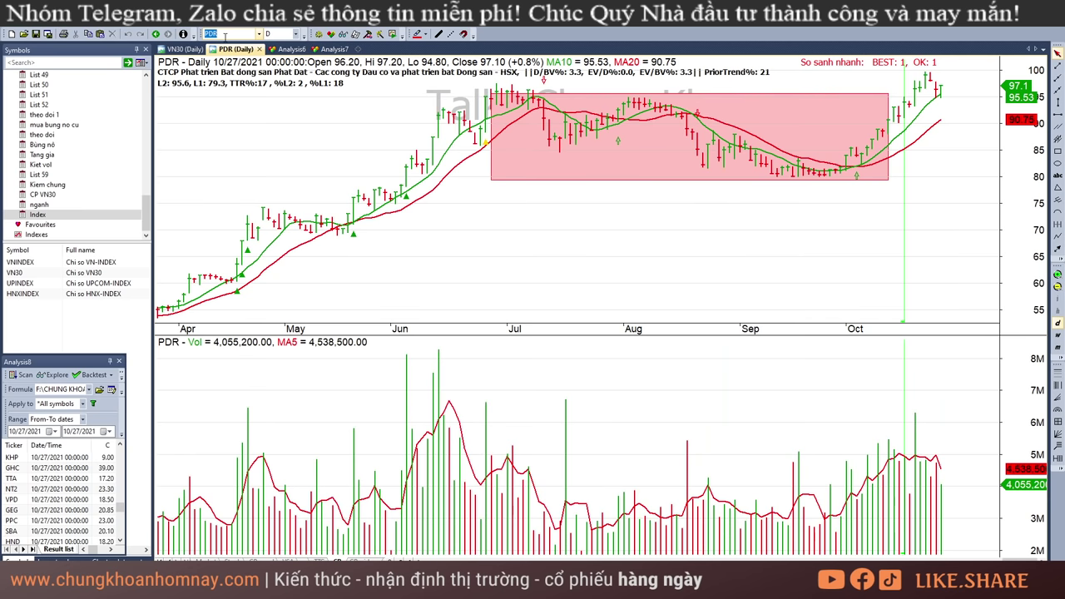
text(dpr)
key(Return)
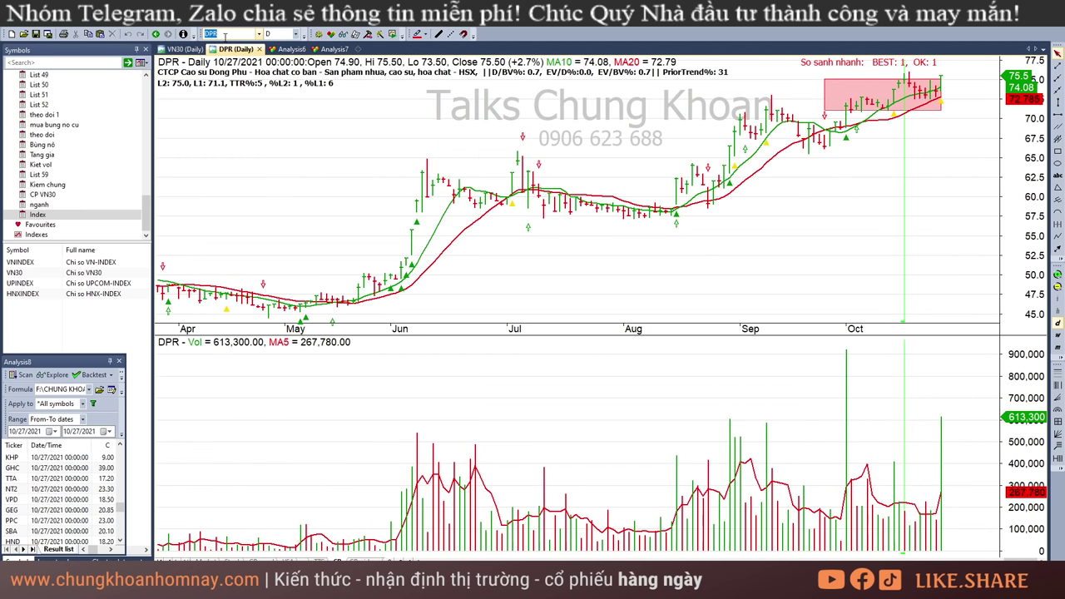
- Inspect the DPR price and volume bars in the October base up to 10/27/2021
click(944, 119)
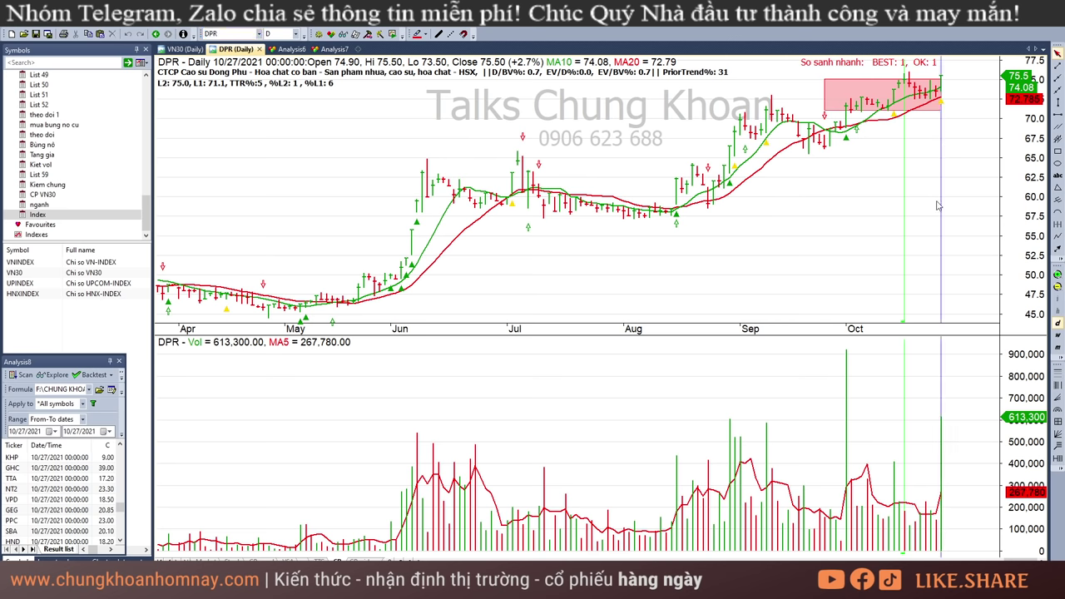
click(894, 175)
click(943, 137)
click(926, 524)
click(970, 280)
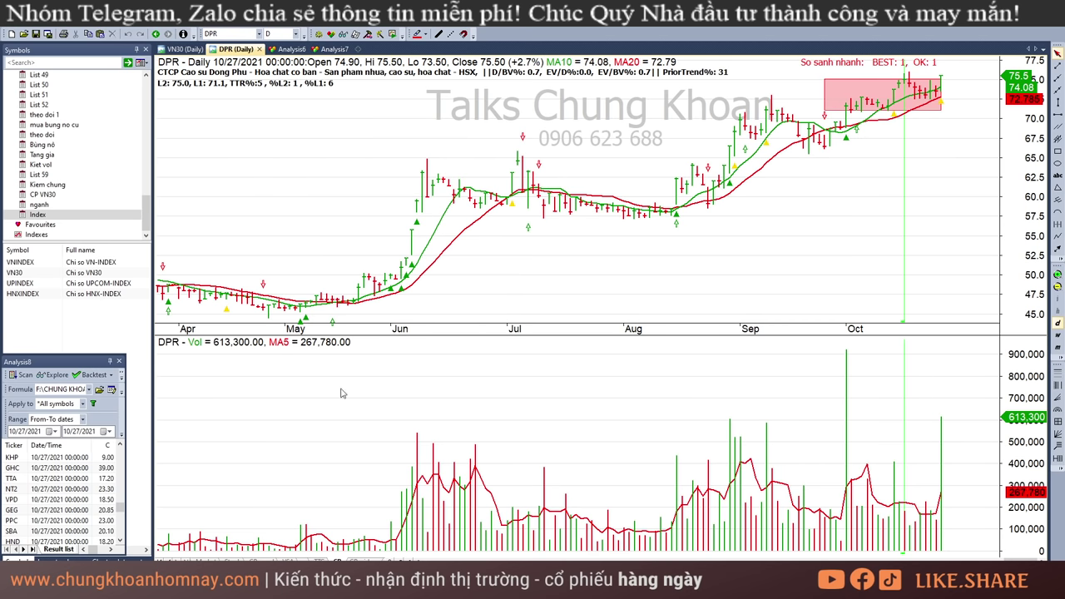
- Look up the CTP ticker in the Excel sheet, then return to AmiBroker and examine the CTP daily chart's latest bar
key(alt+Tab)
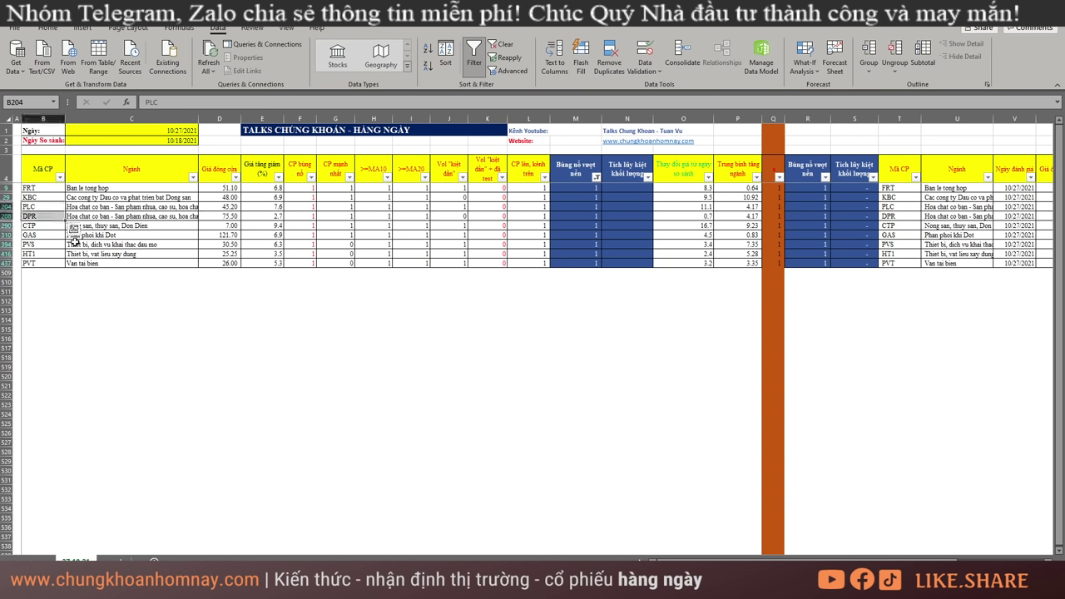
click(44, 228)
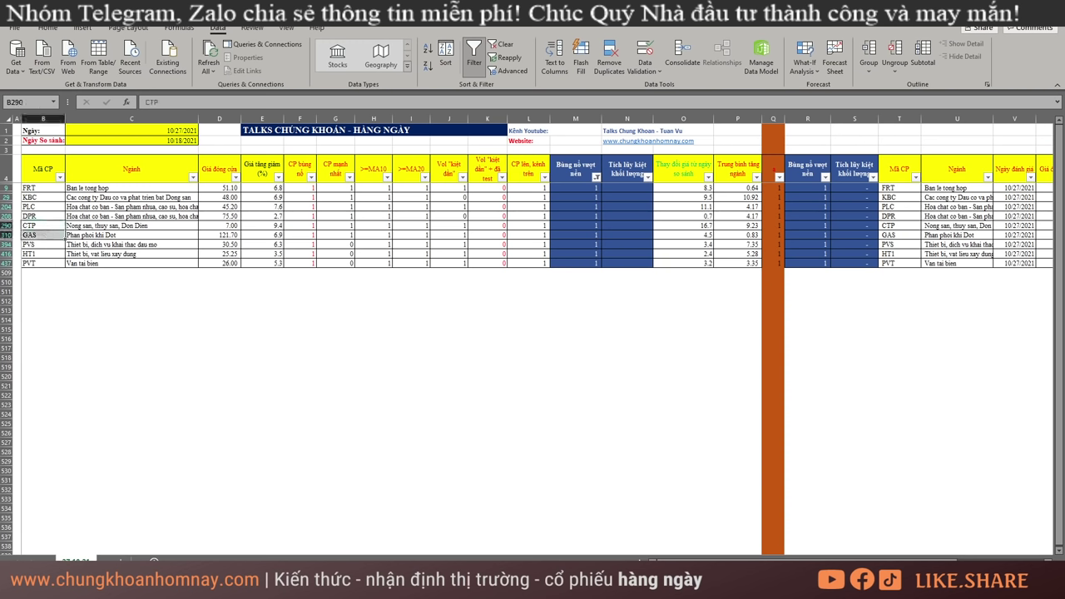
key(alt+Tab)
text(ct)
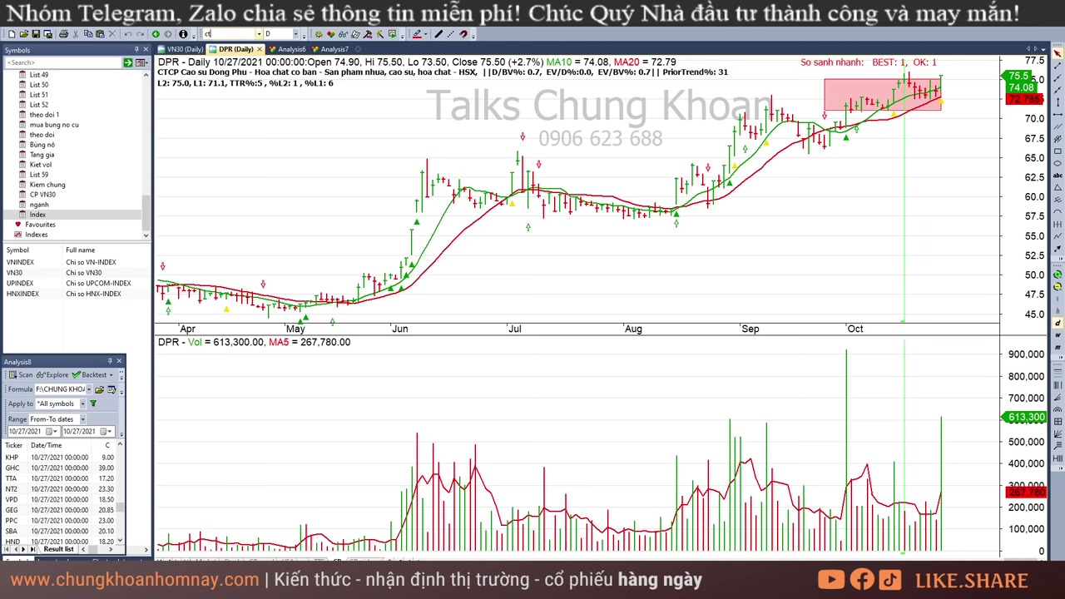
text(p)
key(Return)
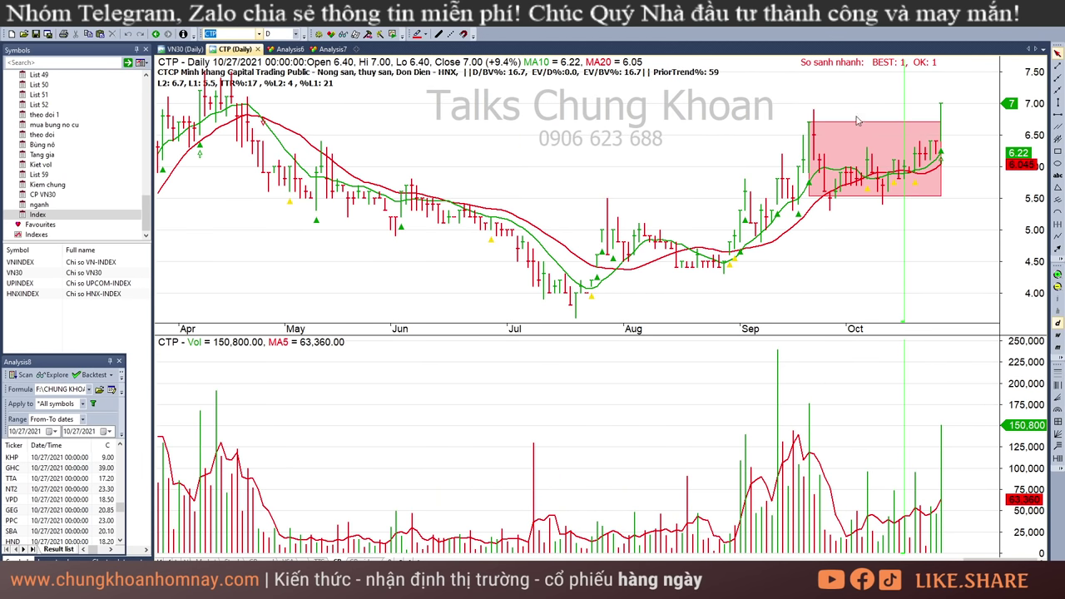
click(946, 225)
- Display the GAS daily chart and inspect its bars from 9/29/2021 through the shaded base to 10/27/2021
text(gas)
key(Return)
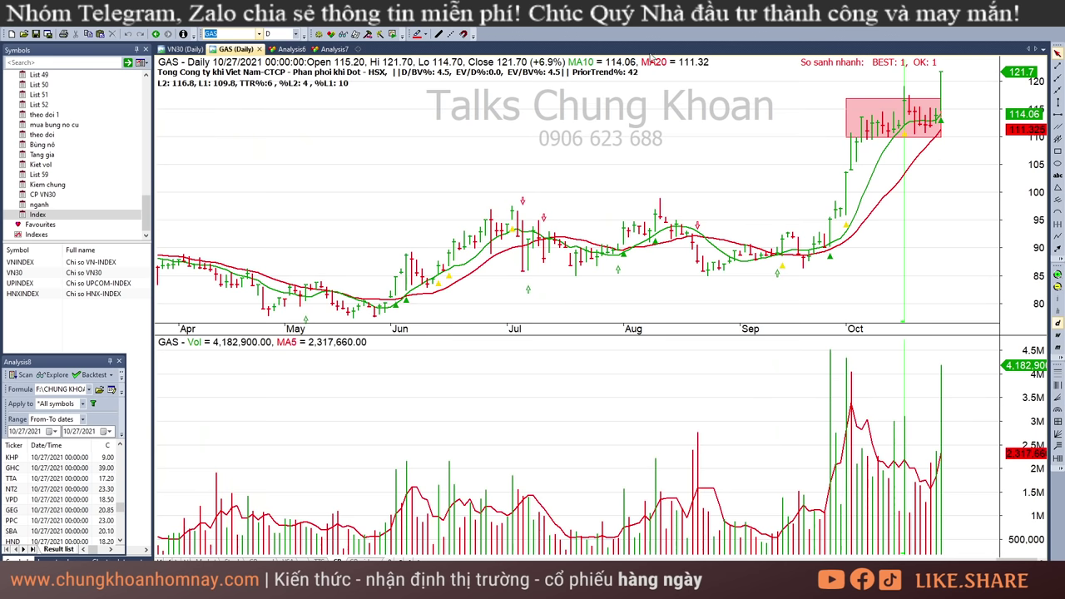
click(606, 238)
click(836, 244)
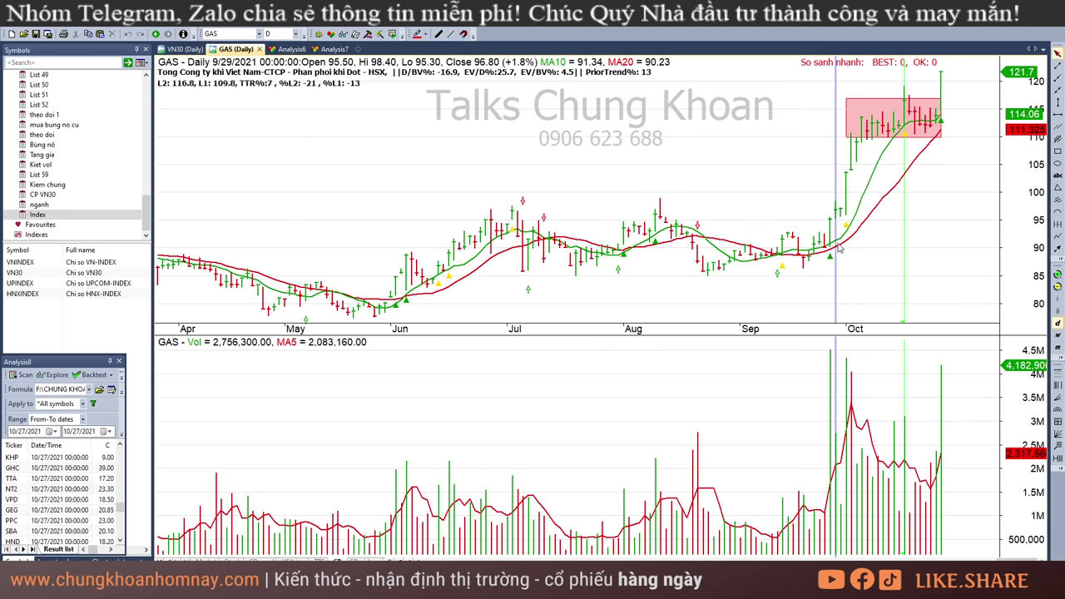
click(907, 158)
click(921, 165)
click(943, 383)
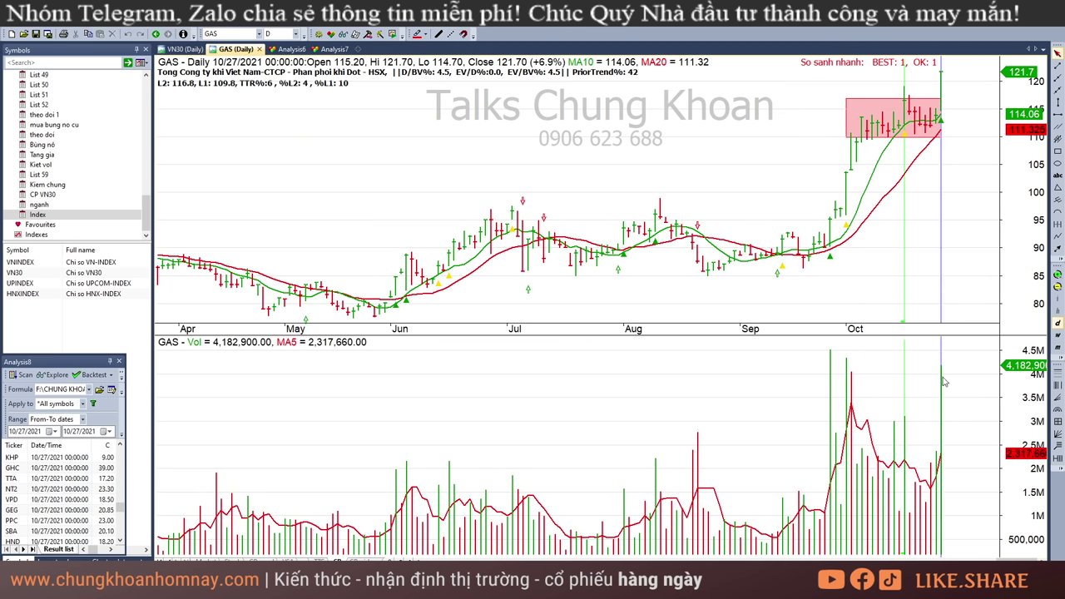
click(963, 80)
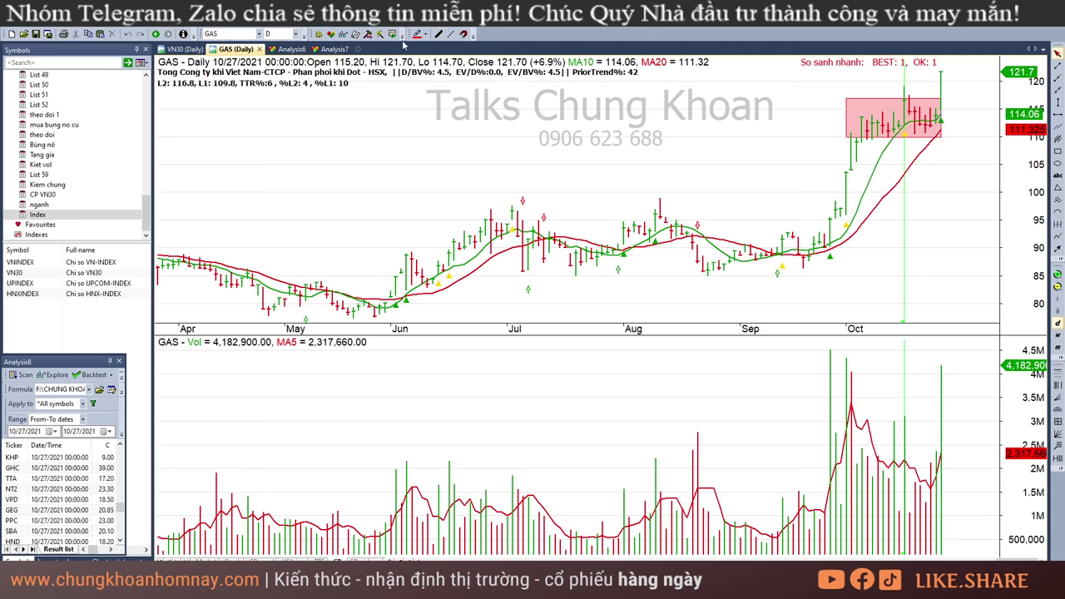
- Display the PVS daily chart
click(254, 36)
text(PVS)
key(Return)
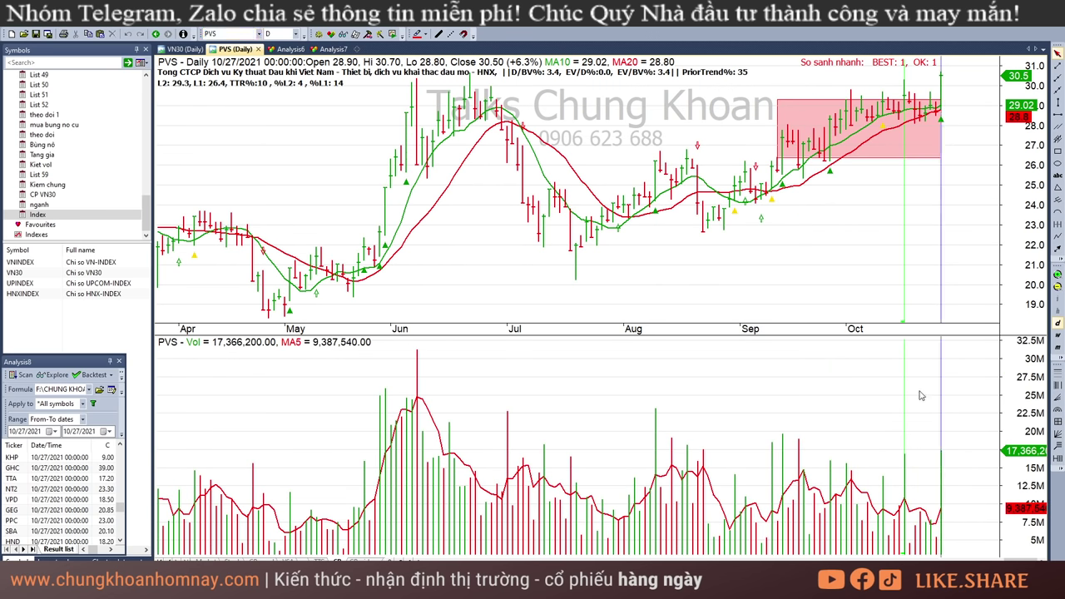
click(756, 314)
- Look up the PVS and HT1 rows in the Excel sheet, then return to AmiBroker and check the PVS 10/27/2021 bar
key(alt+Tab)
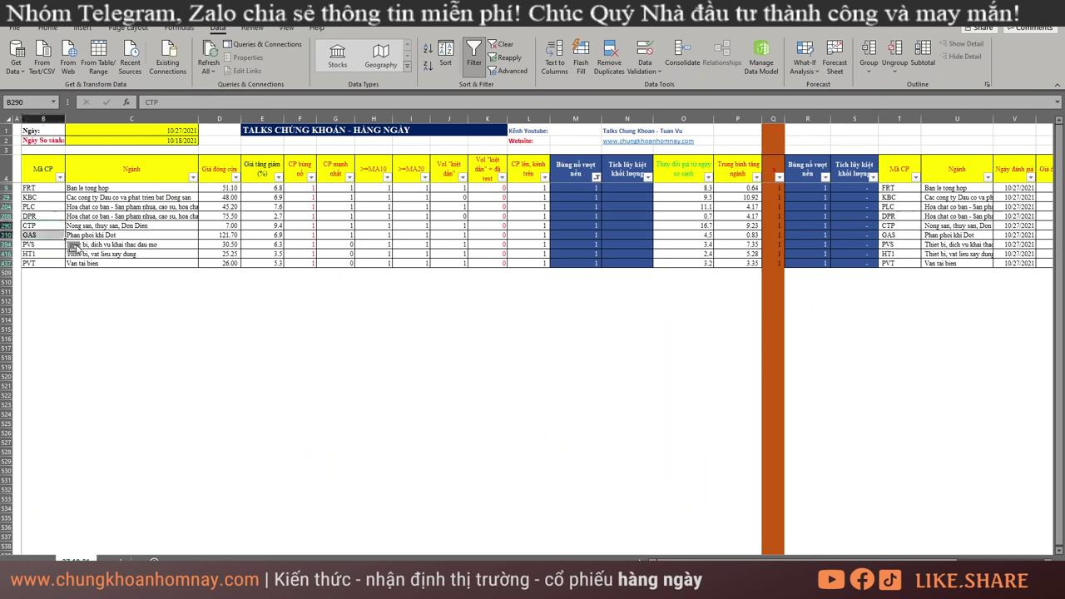
click(49, 245)
click(51, 253)
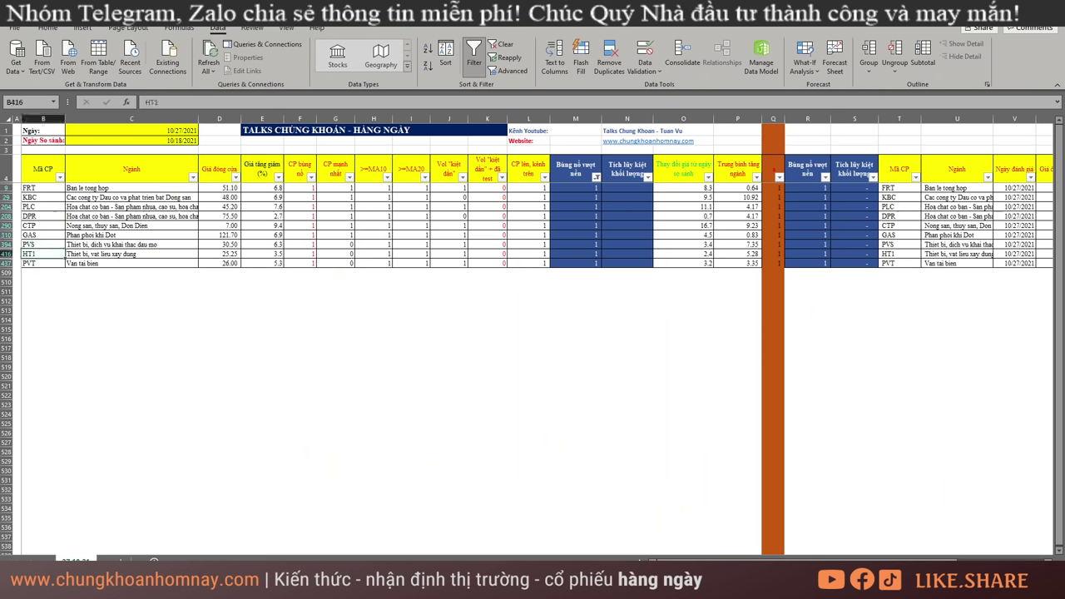
key(alt+Tab)
click(944, 81)
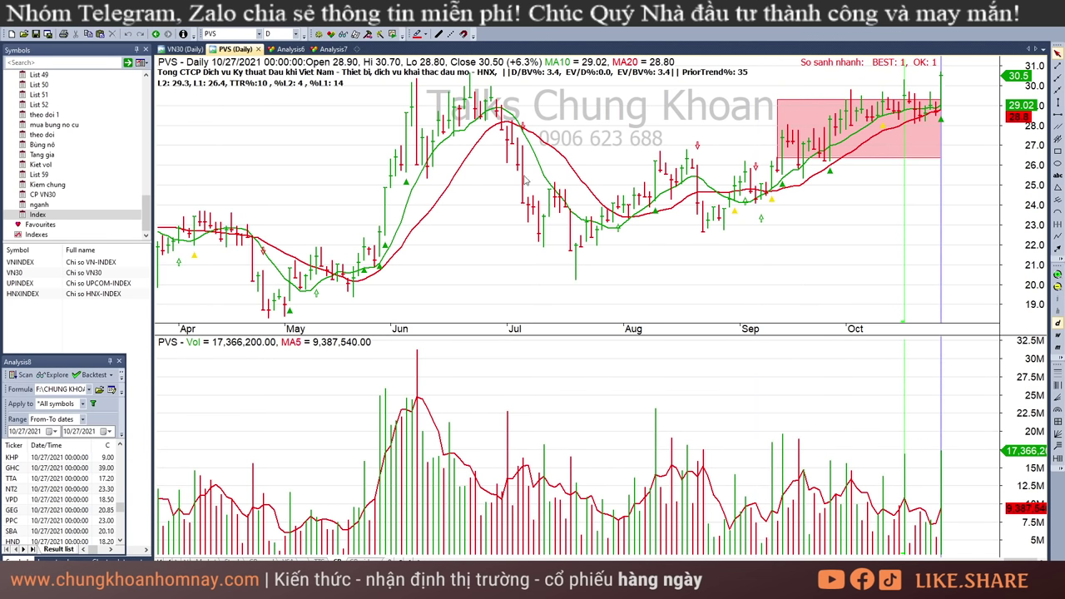
- Display the HT1 daily chart
click(239, 34)
text(N)
key(Return)
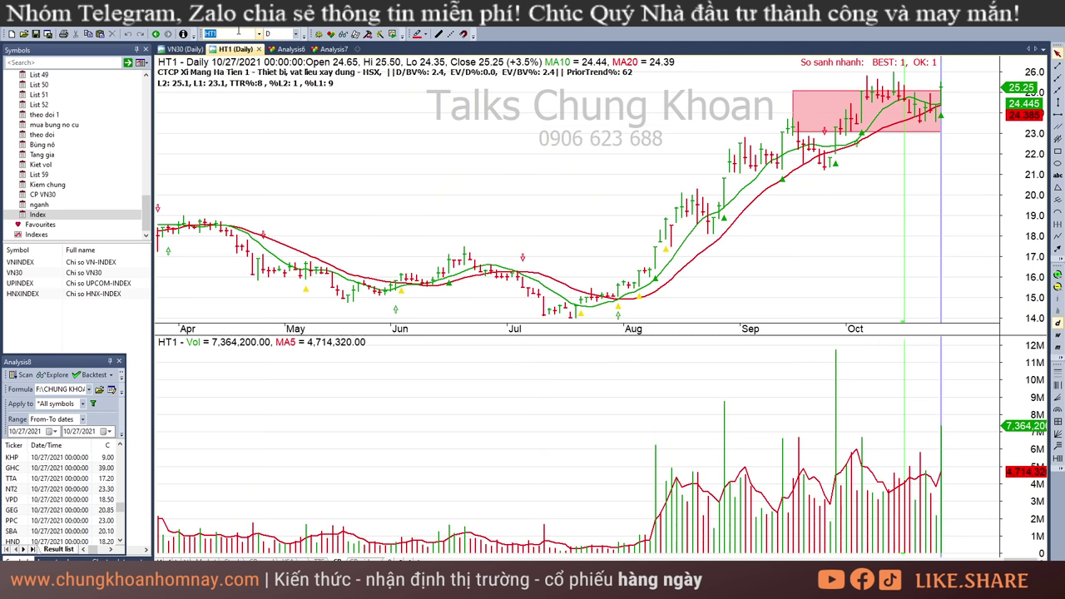
- Inspect the HT1 price and volume bars in the October base, including 10/13, 10/14, 10/25 and 10/27/2021
click(886, 245)
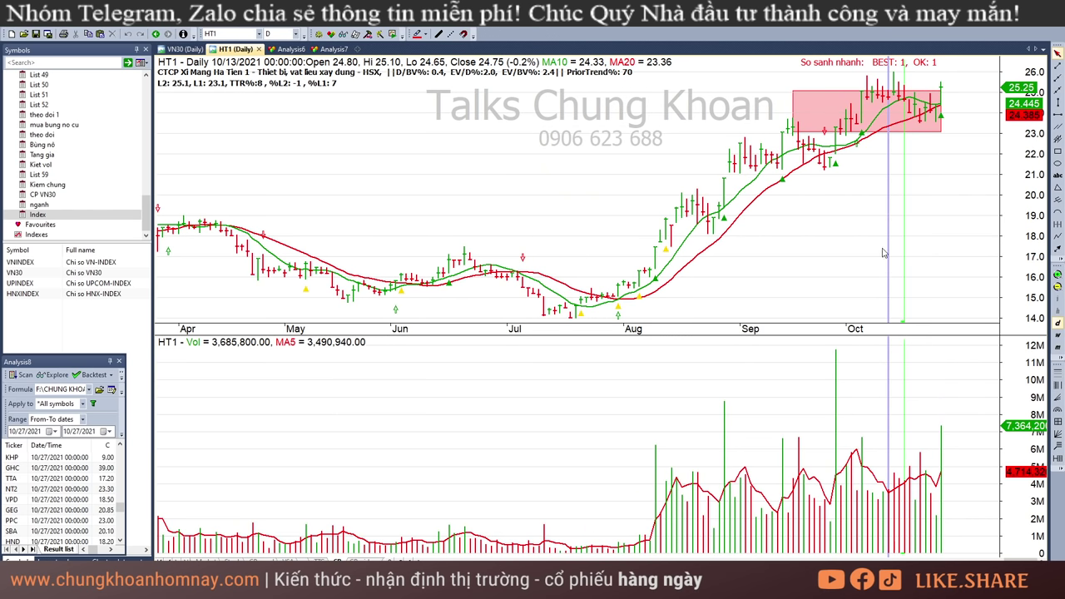
click(946, 430)
click(931, 192)
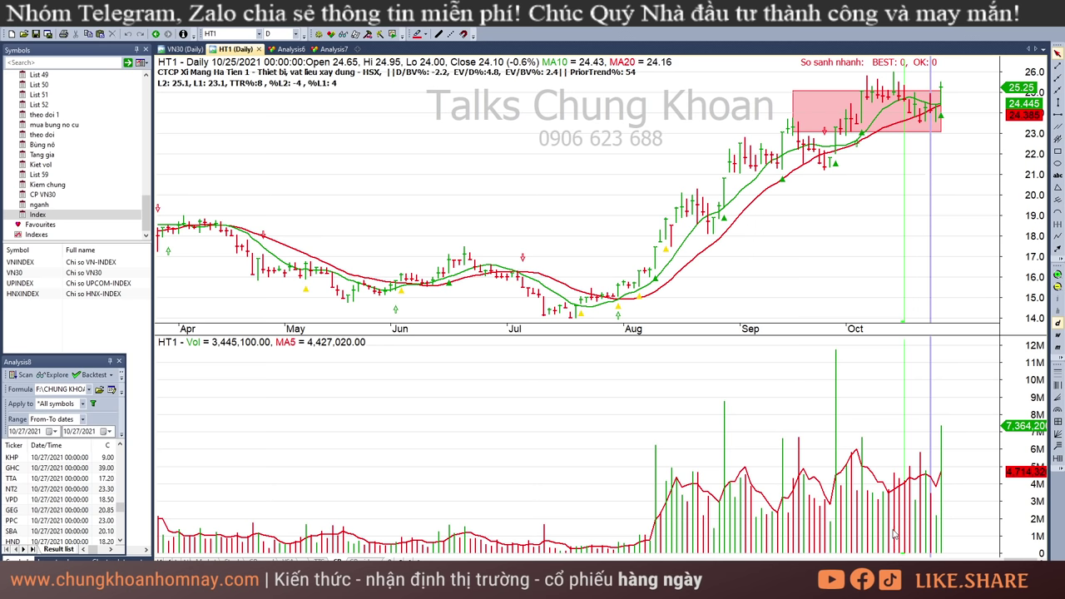
click(937, 514)
click(894, 514)
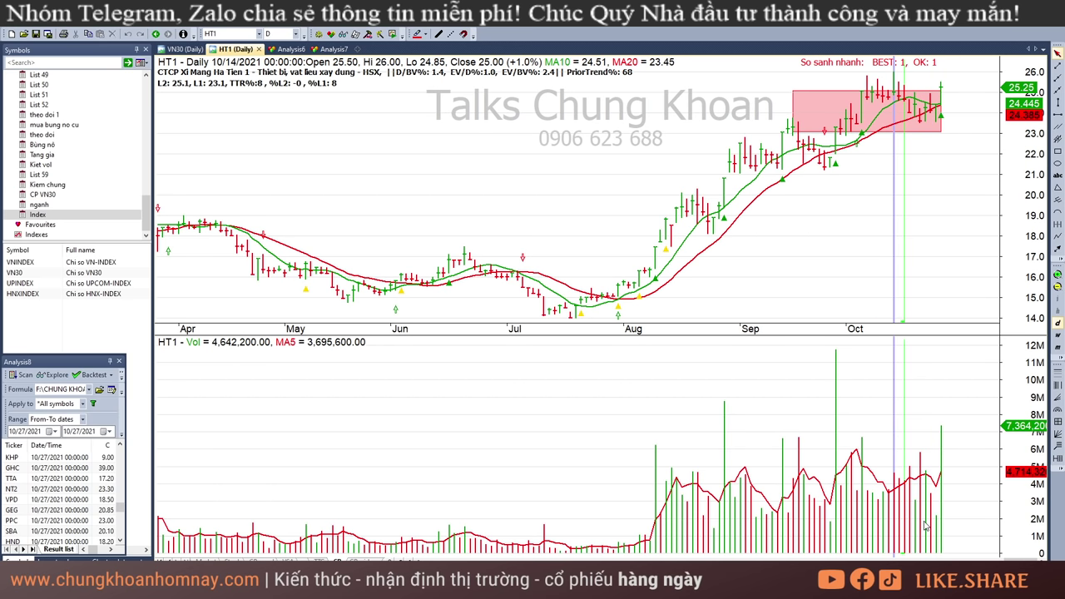
- Check the final HT1 price and volume bars up to 10/27/2021
click(938, 526)
click(963, 433)
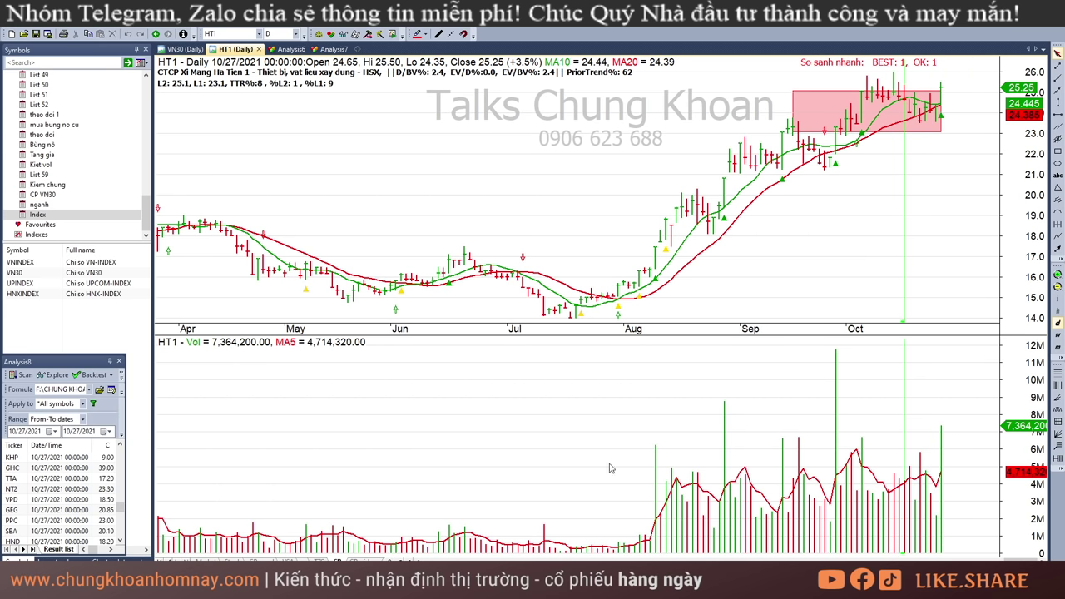
- Look up the next breakout ticker in the Excel sheet, then return to AmiBroker and display the PVT daily chart
key(alt+Tab)
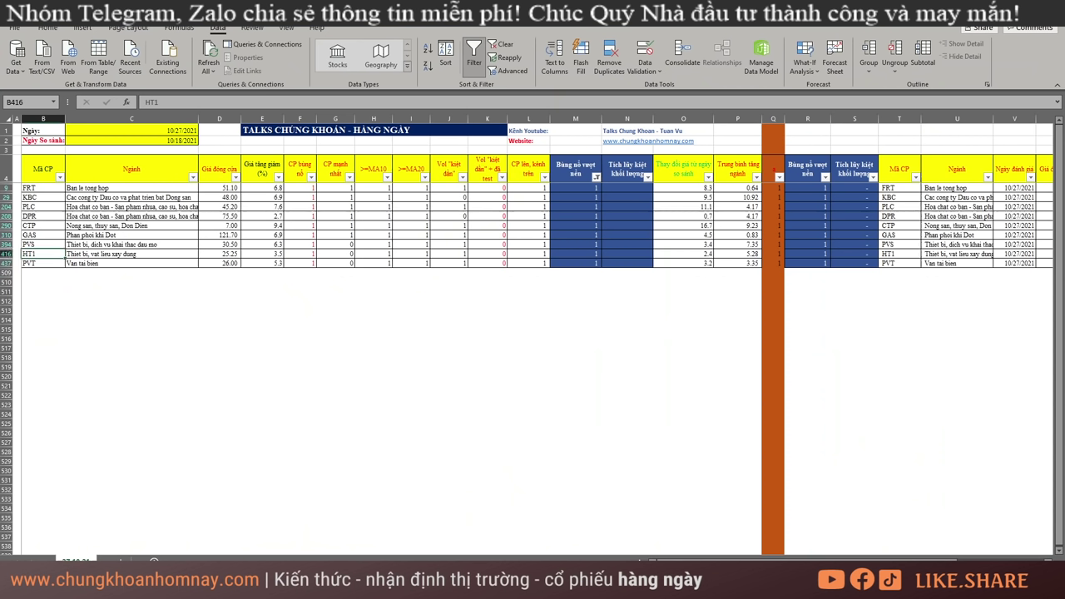
key(alt+Tab)
text(pv)
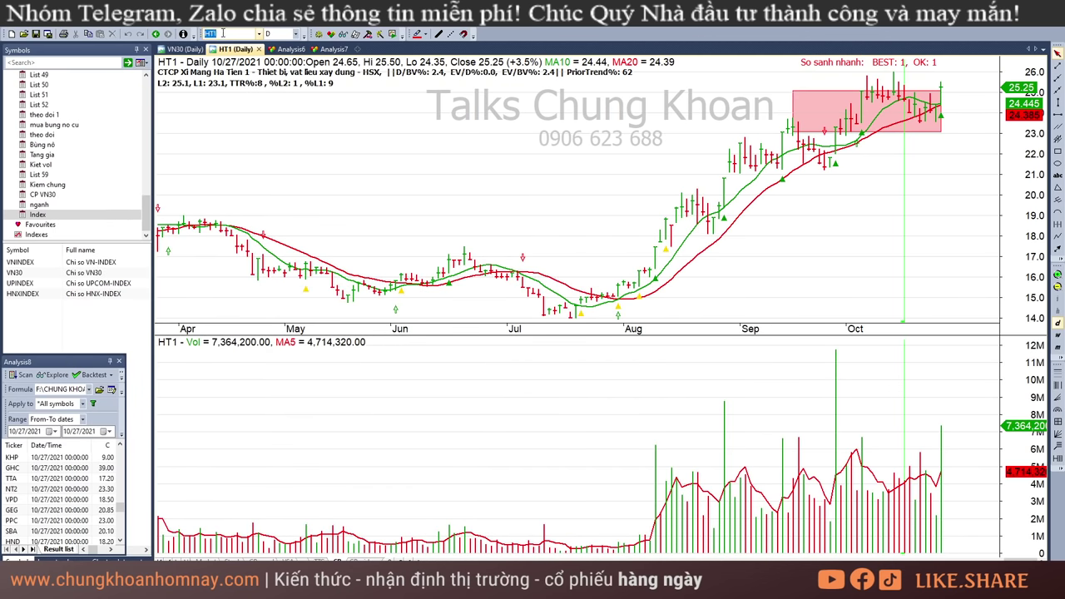
text(t)
key(Return)
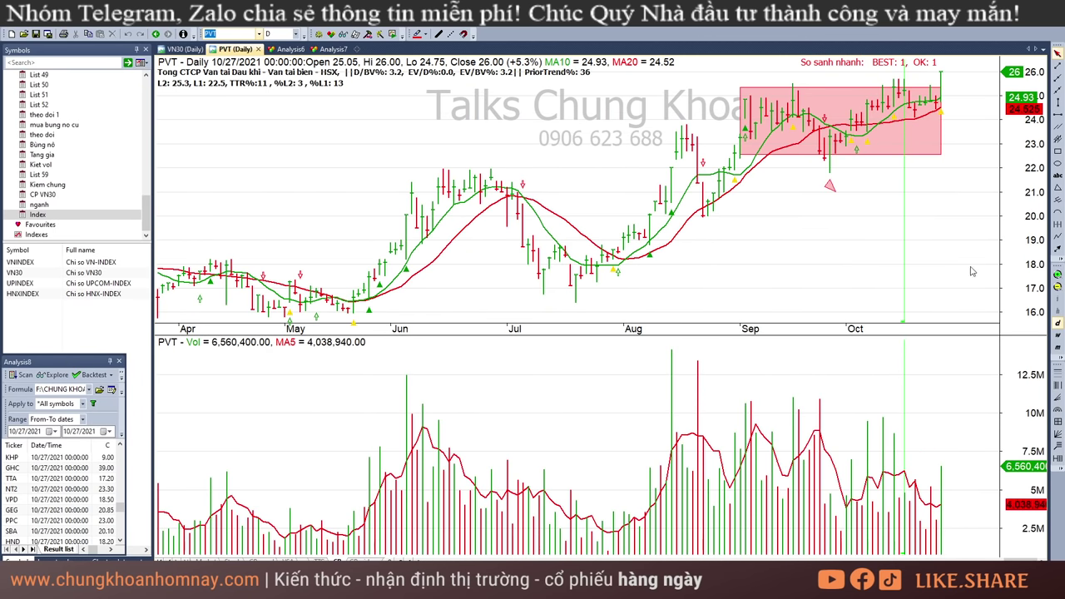
- Inspect the latest PVT price and volume bars, including 10/21, 10/26 and 10/27/2021
click(944, 479)
click(938, 524)
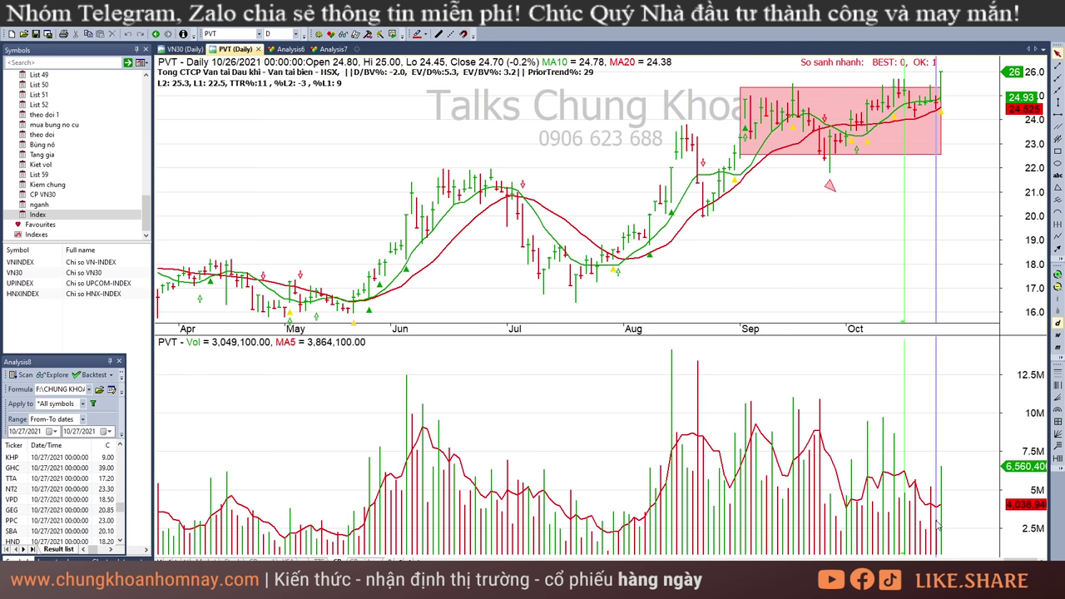
click(920, 529)
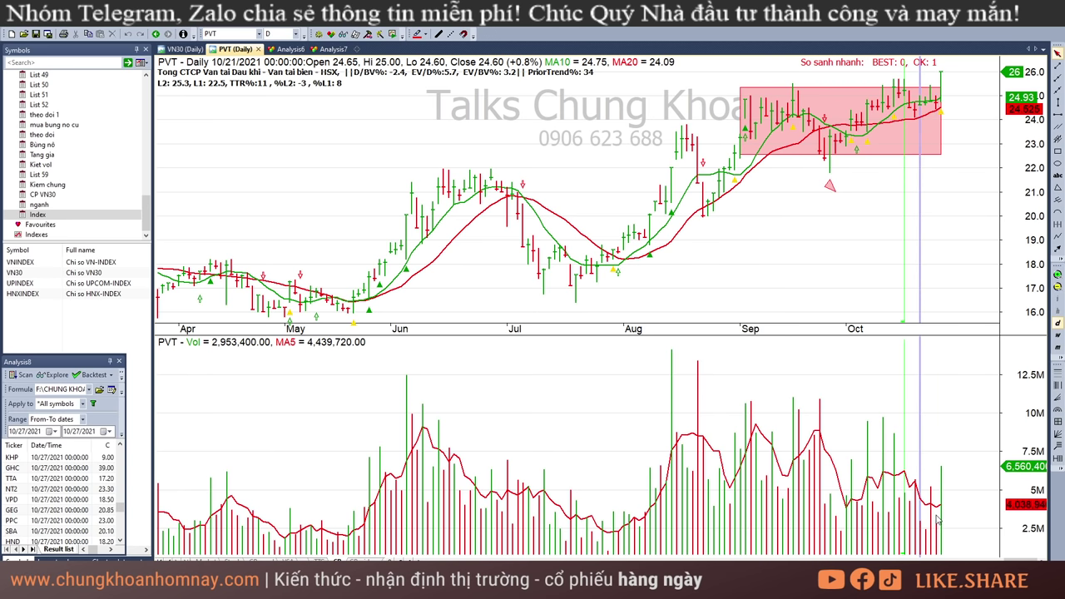
click(937, 520)
click(968, 452)
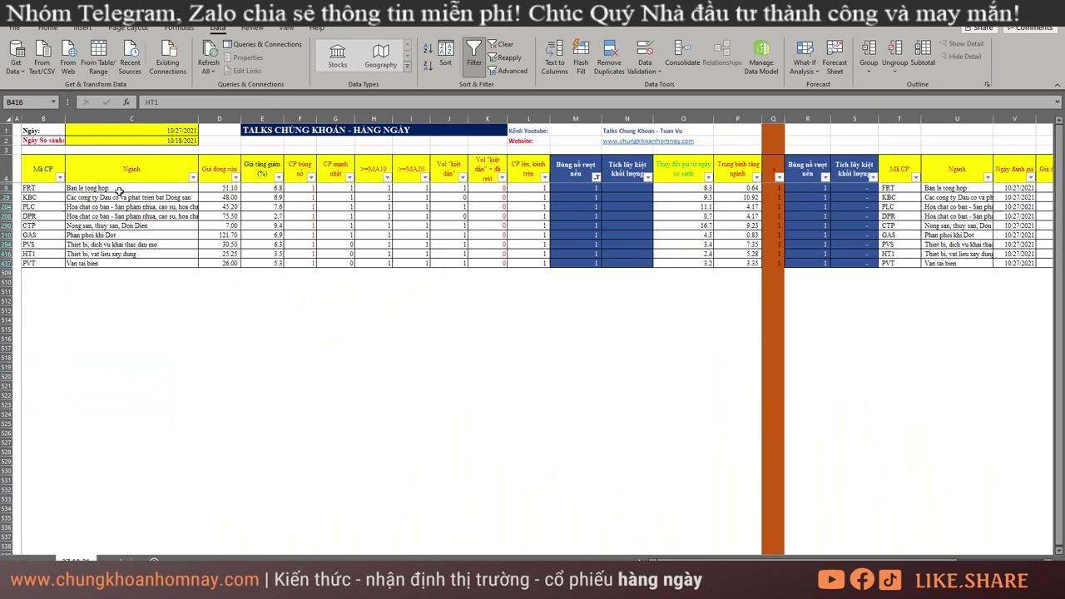
- Review the "Bùng nổ vượt nền" values and "Ngành" entries for the filtered stocks FRT through PVT in the Excel sheet
drag(575, 188, 587, 262)
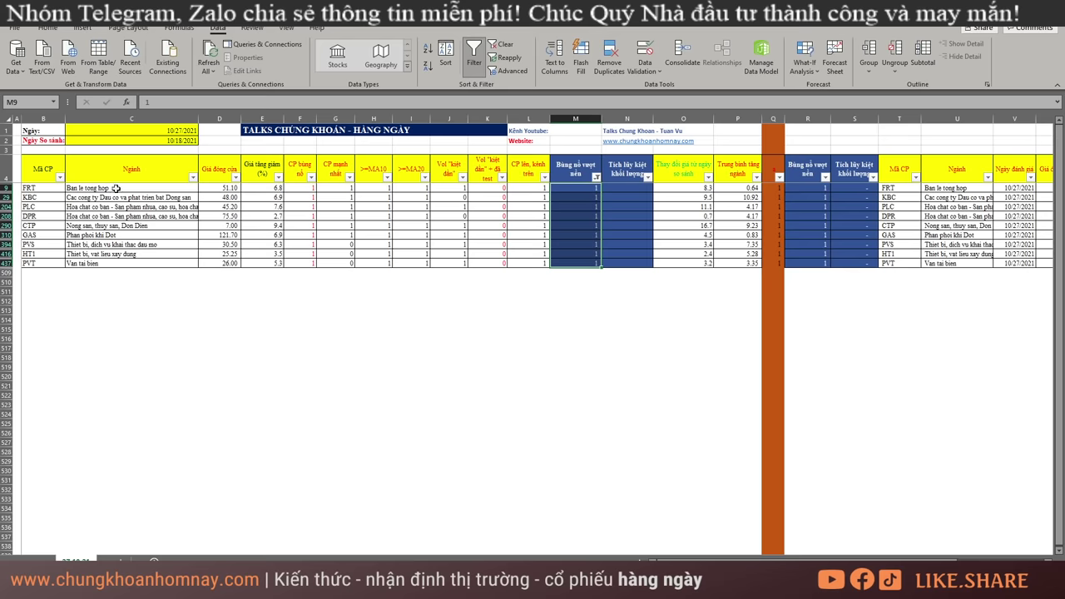
drag(117, 188, 171, 263)
click(374, 348)
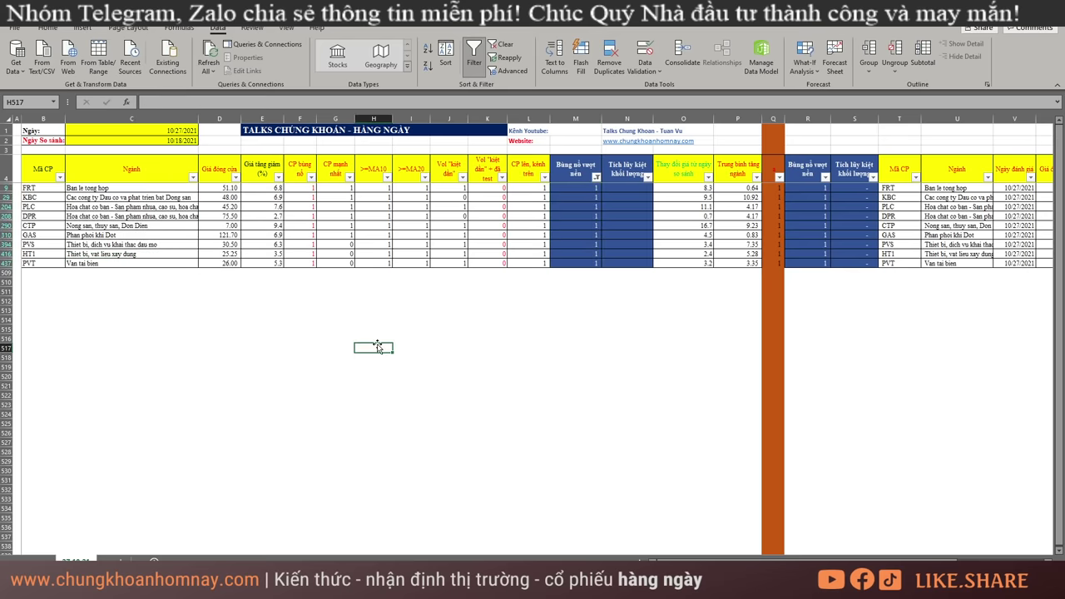
mouse_move(84, 200)
mouse_down()
mouse_move(125, 238)
mouse_move(118, 262)
mouse_move(94, 190)
mouse_up()
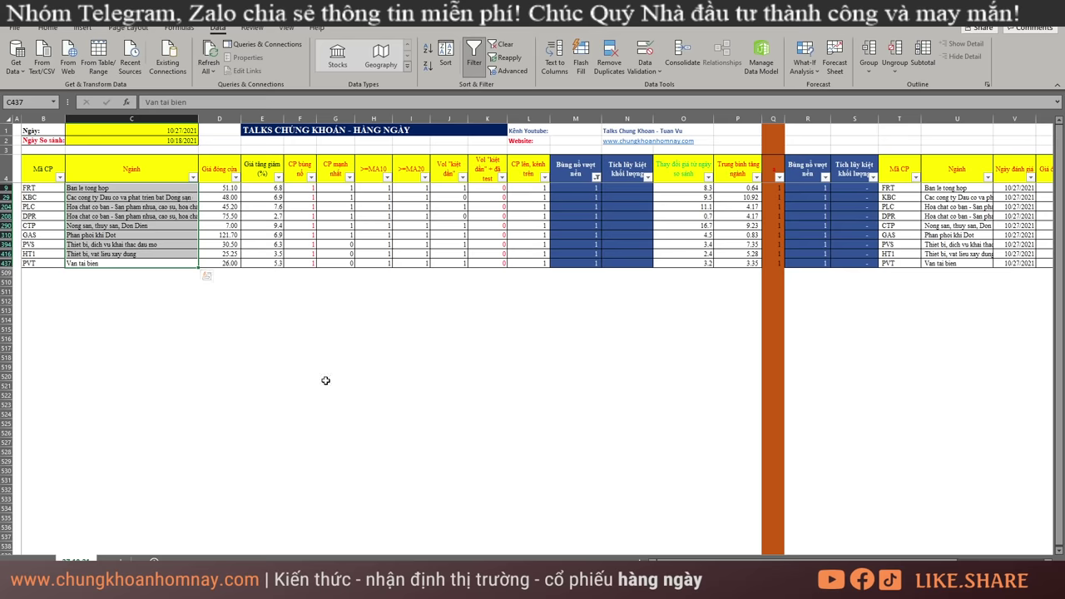
drag(583, 190, 584, 295)
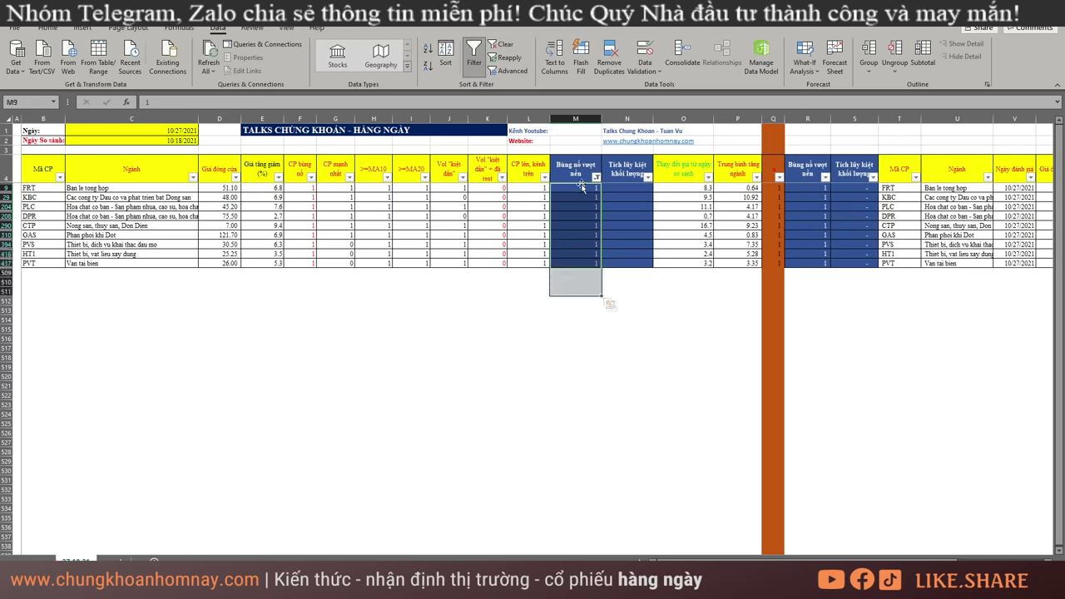
click(632, 357)
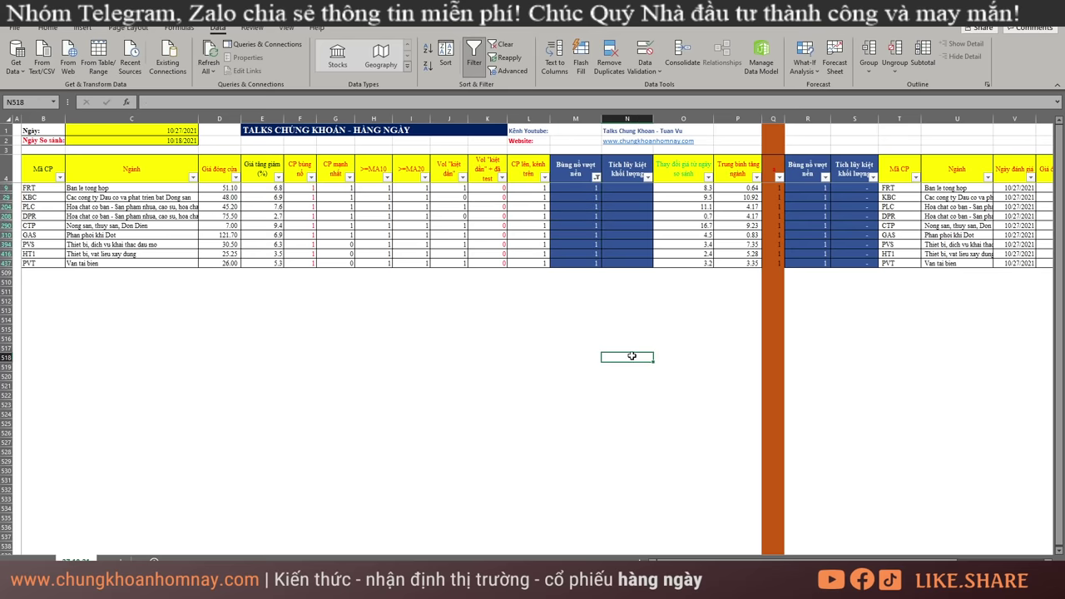